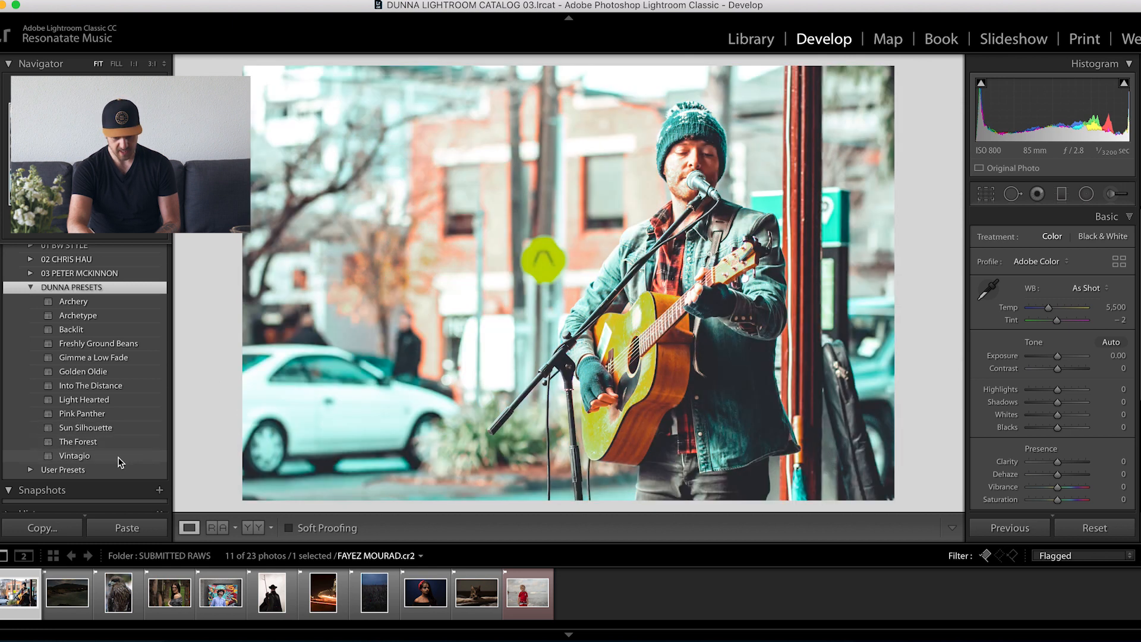
# Step: Apply the Archetype preset from DUNNA PRESETS to the busker photo and reset Exposure to 0.00
pyautogui.click(104, 316)
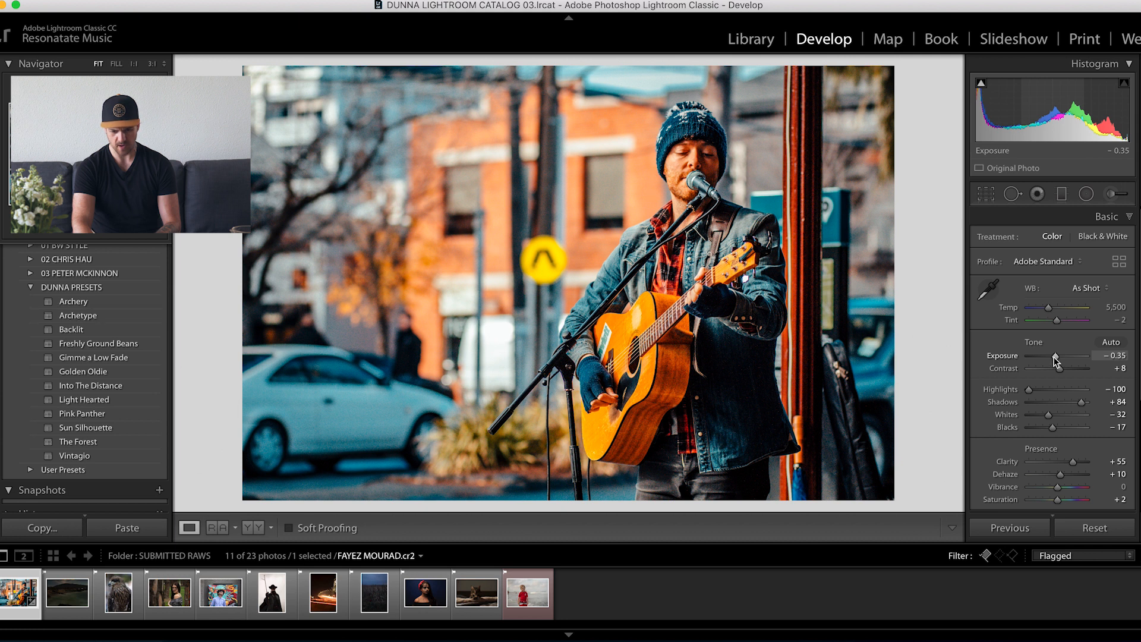
pyautogui.moveTo(1055, 360); pyautogui.dragTo(1057, 360)
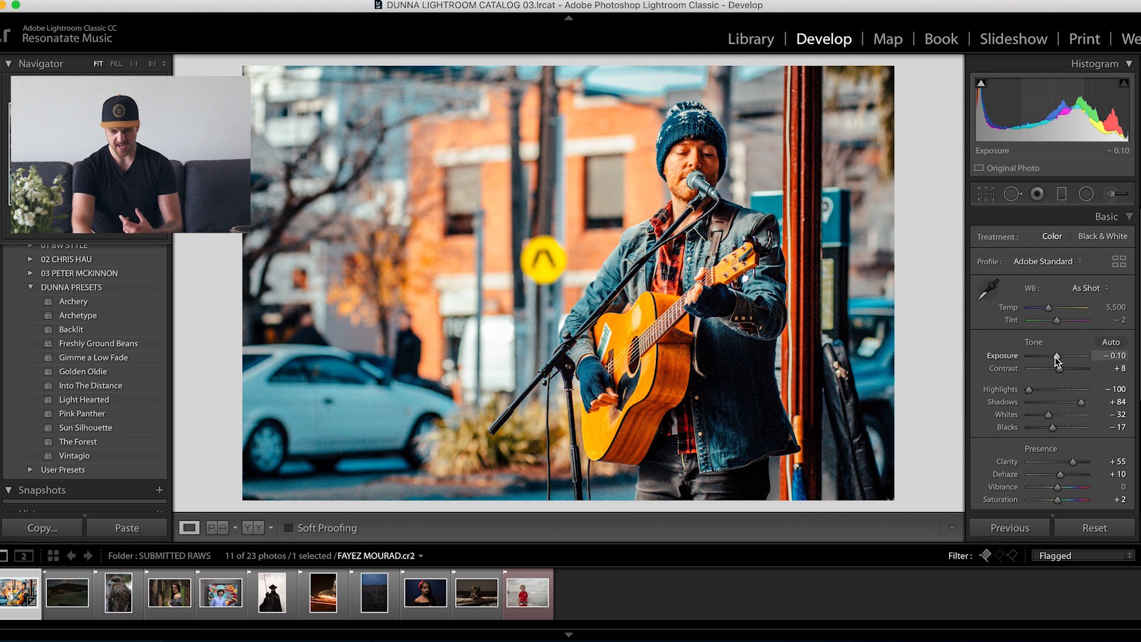
pyautogui.doubleClick(1055, 357)
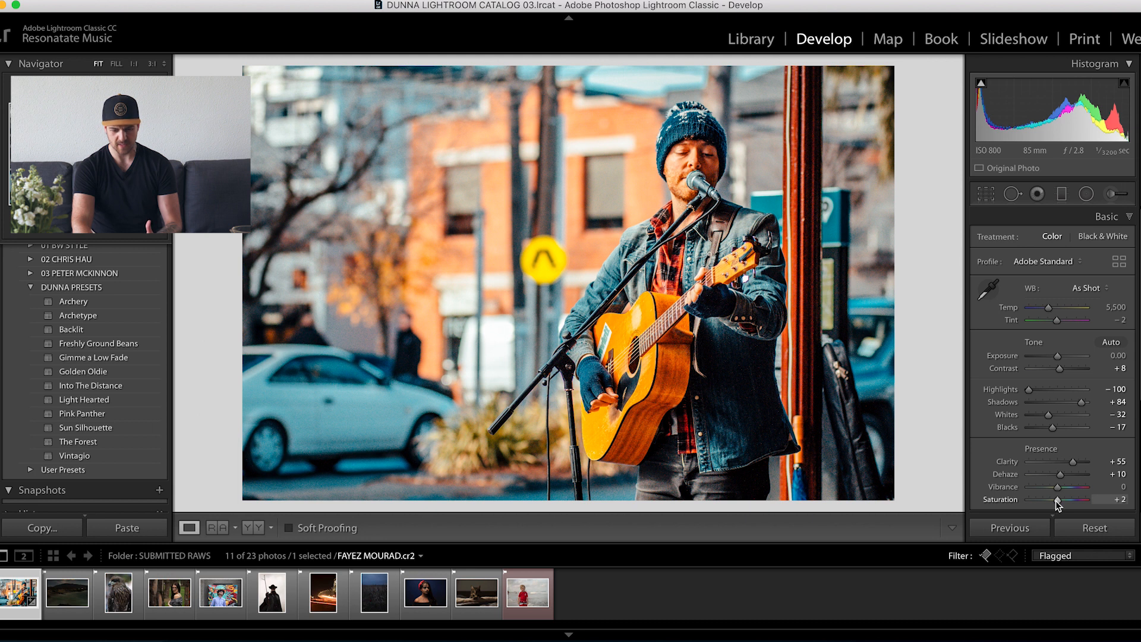
# Step: Lower the busker photo's Saturation to -16 and compare the edit with the original
pyautogui.moveTo(1055, 500); pyautogui.dragTo(1047, 498)
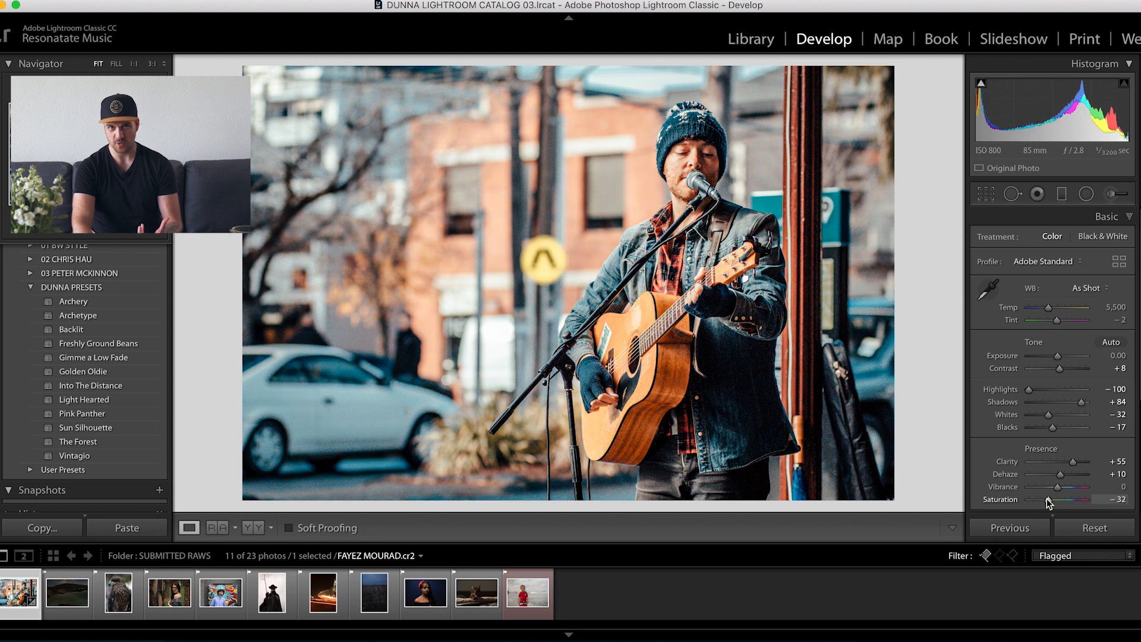
pyautogui.moveTo(1047, 498); pyautogui.dragTo(1050, 498)
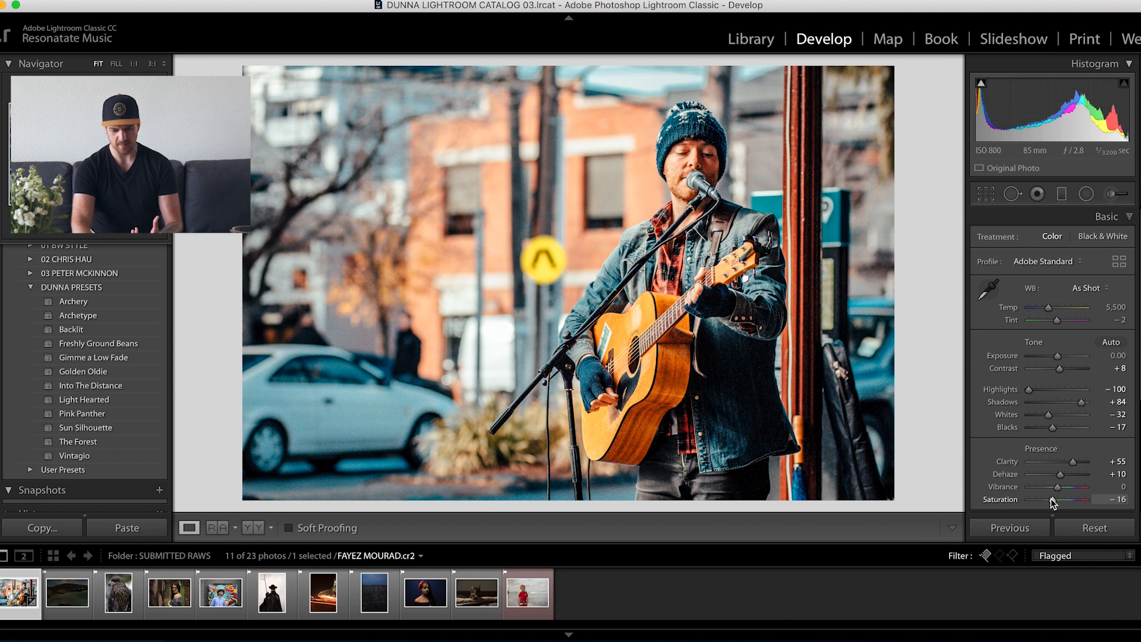
pyautogui.press('\\')
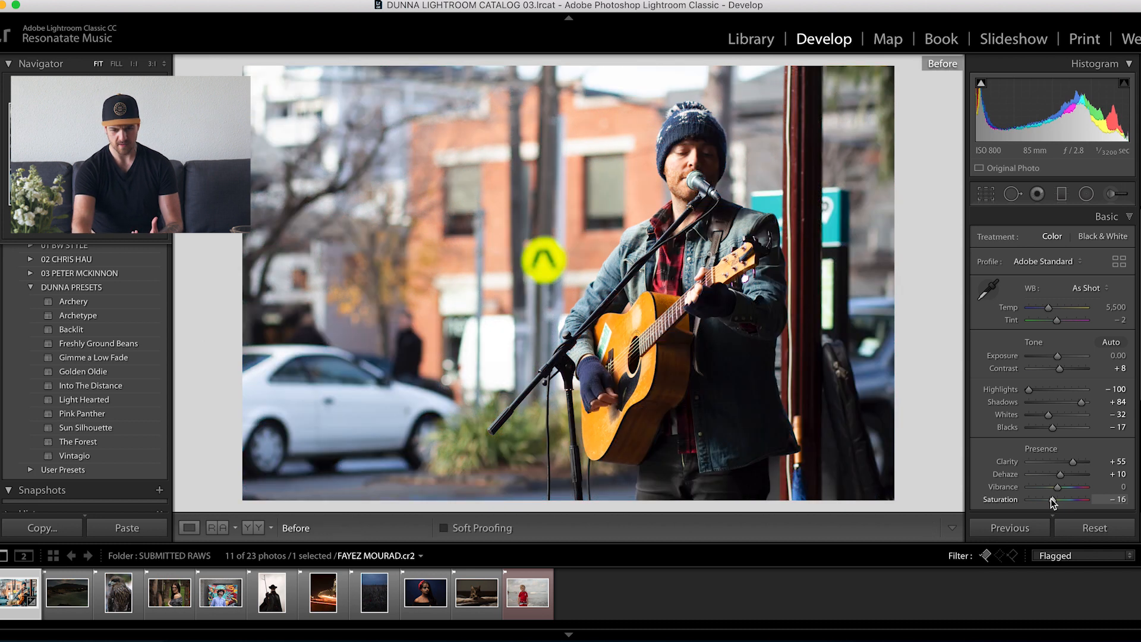
pyautogui.press('\\')
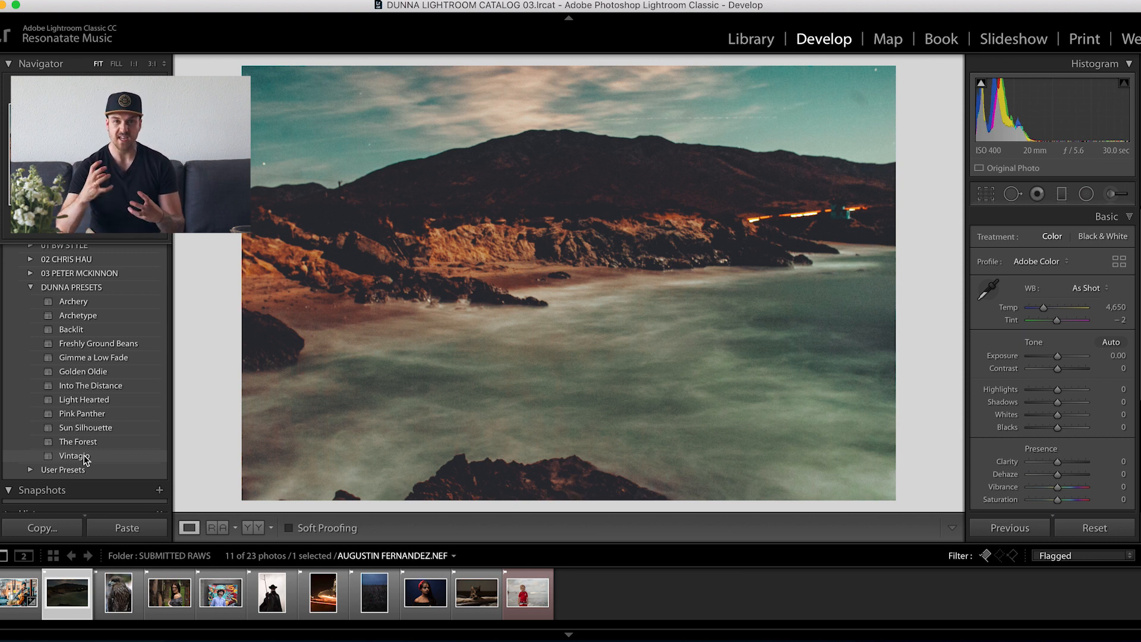
# Step: Apply the Vintagio preset to the coastal landscape and brighten it with Exposure +1.50 and Shadows +84
pyautogui.click(85, 458)
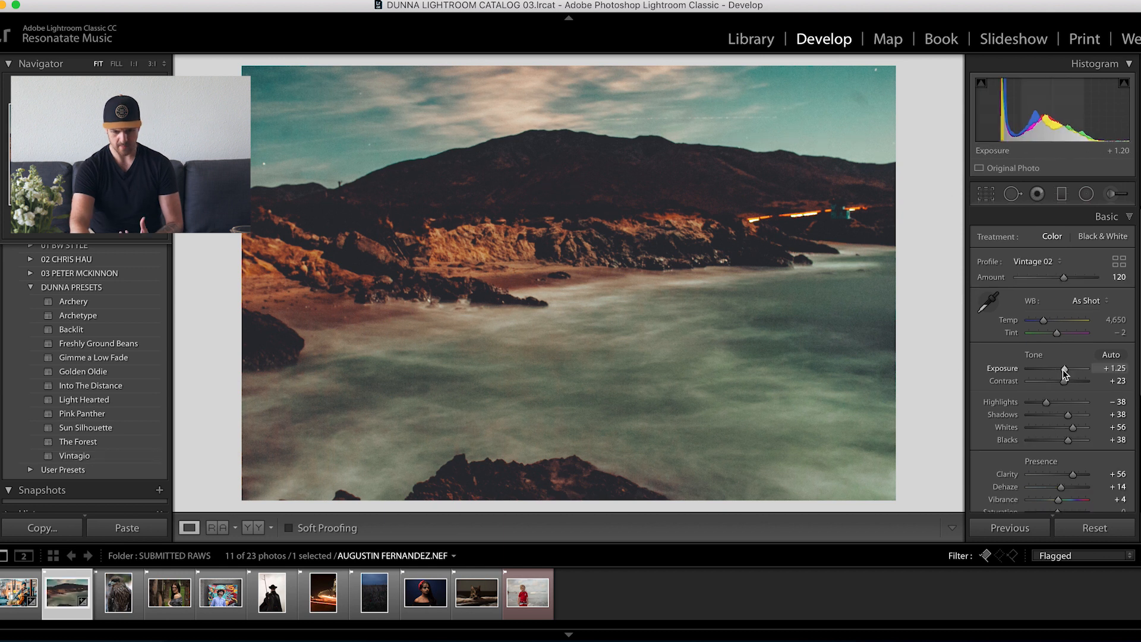
pyautogui.moveTo(1064, 369); pyautogui.dragTo(1064, 369)
pyautogui.moveTo(1068, 414); pyautogui.dragTo(1083, 417)
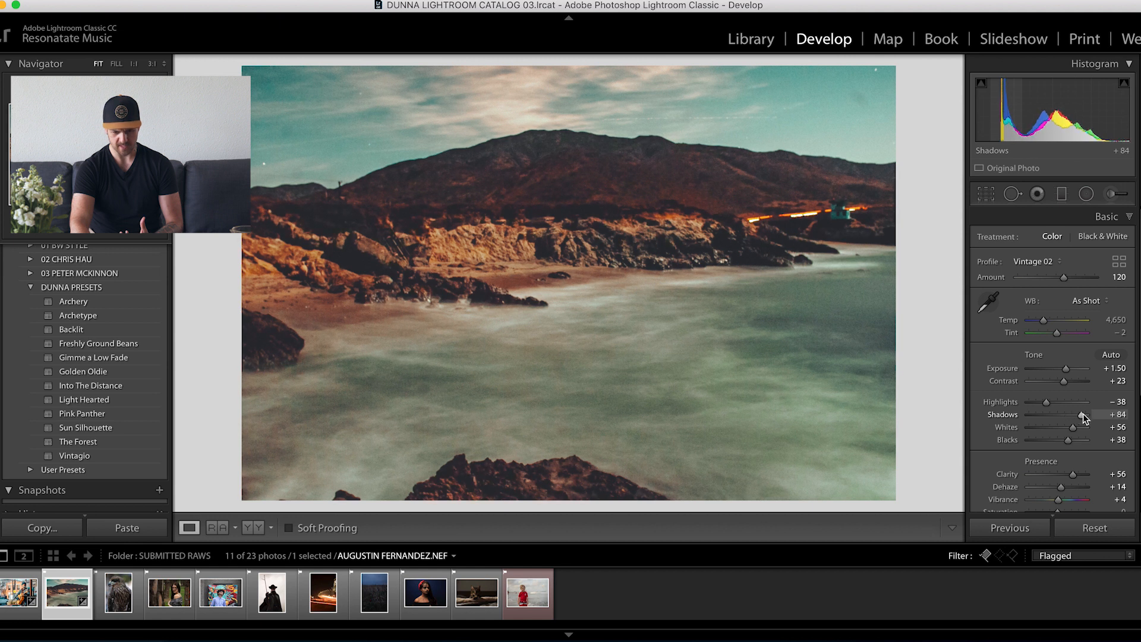
# Step: Straighten the coastal landscape's horizon by slightly rotating the crop
pyautogui.press('r')
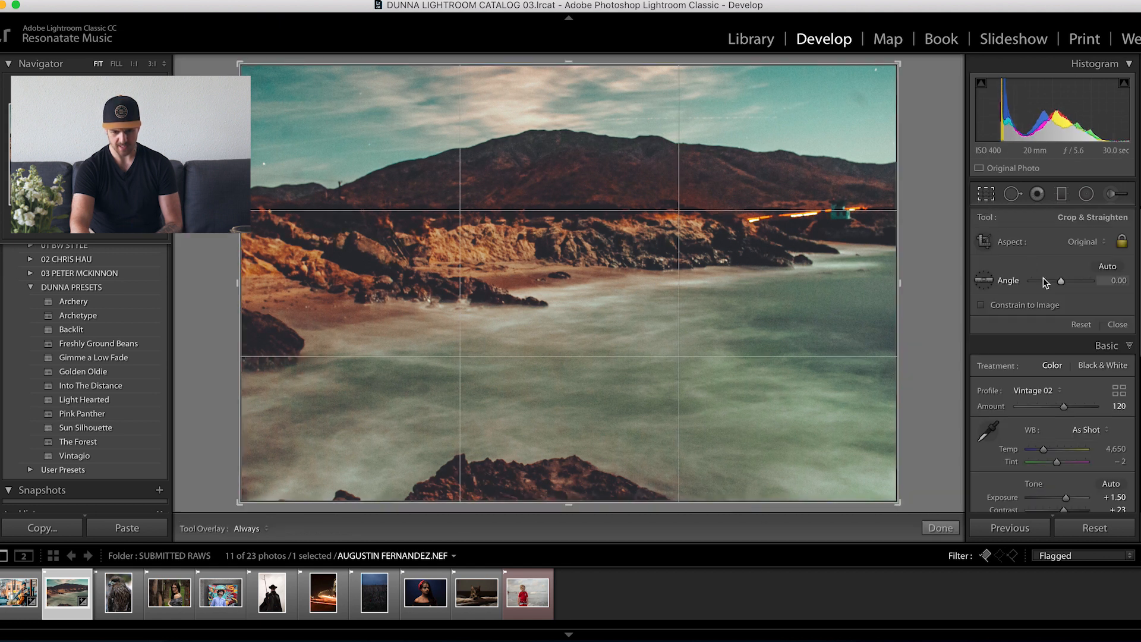
pyautogui.moveTo(1063, 283); pyautogui.dragTo(1063, 283)
pyautogui.press('r')
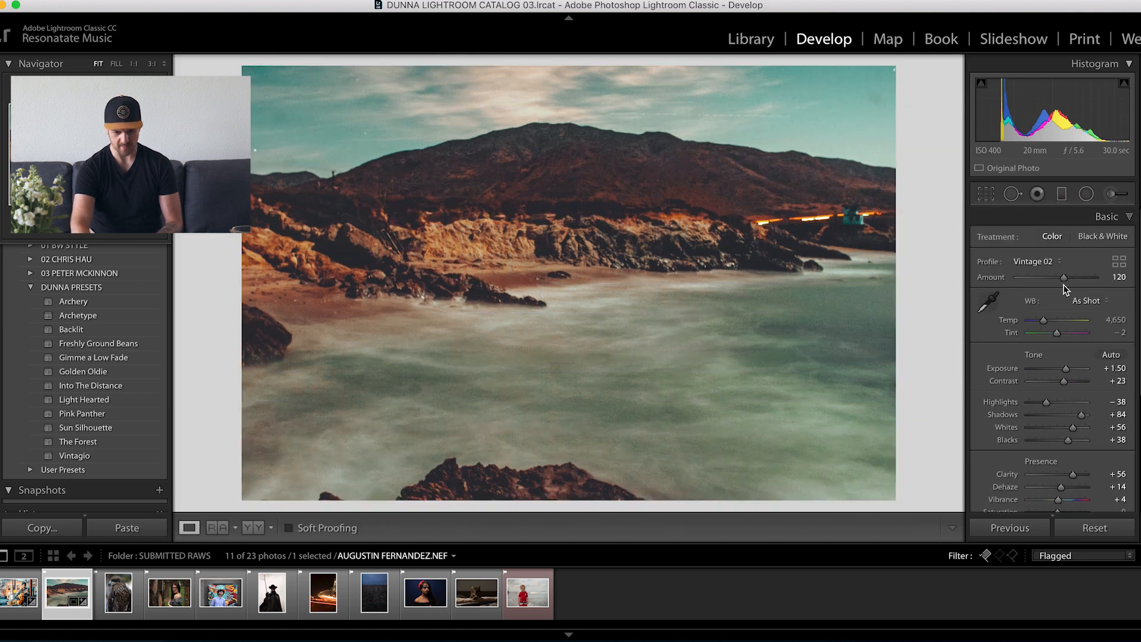
# Step: Go to the bird of prey photo and apply the Archery preset to it
pyautogui.press('Right')
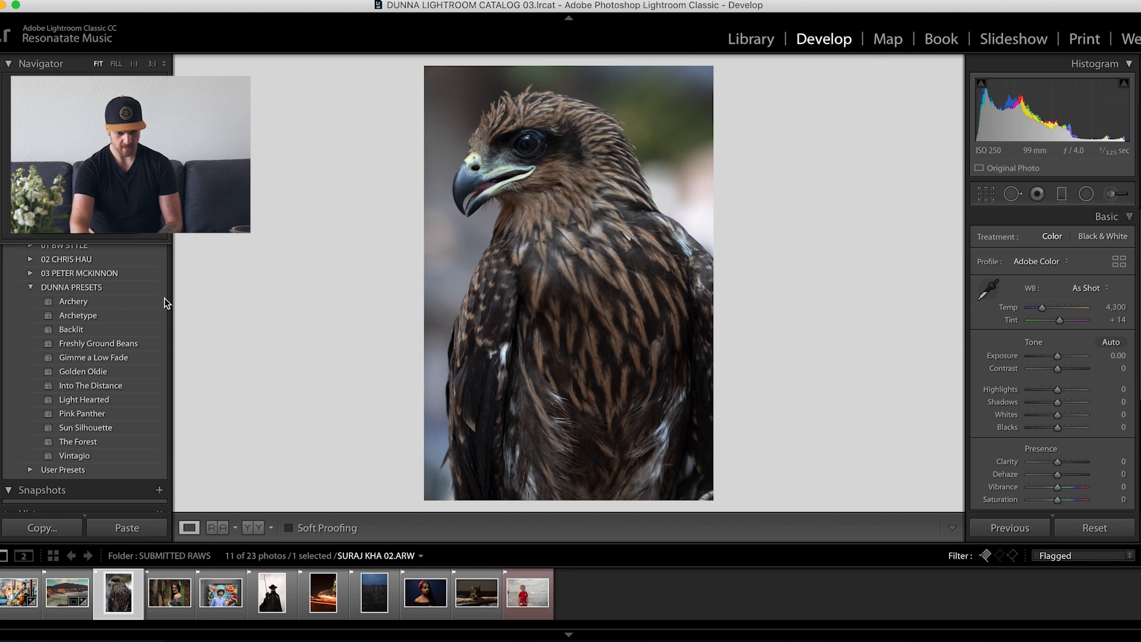
pyautogui.click(109, 302)
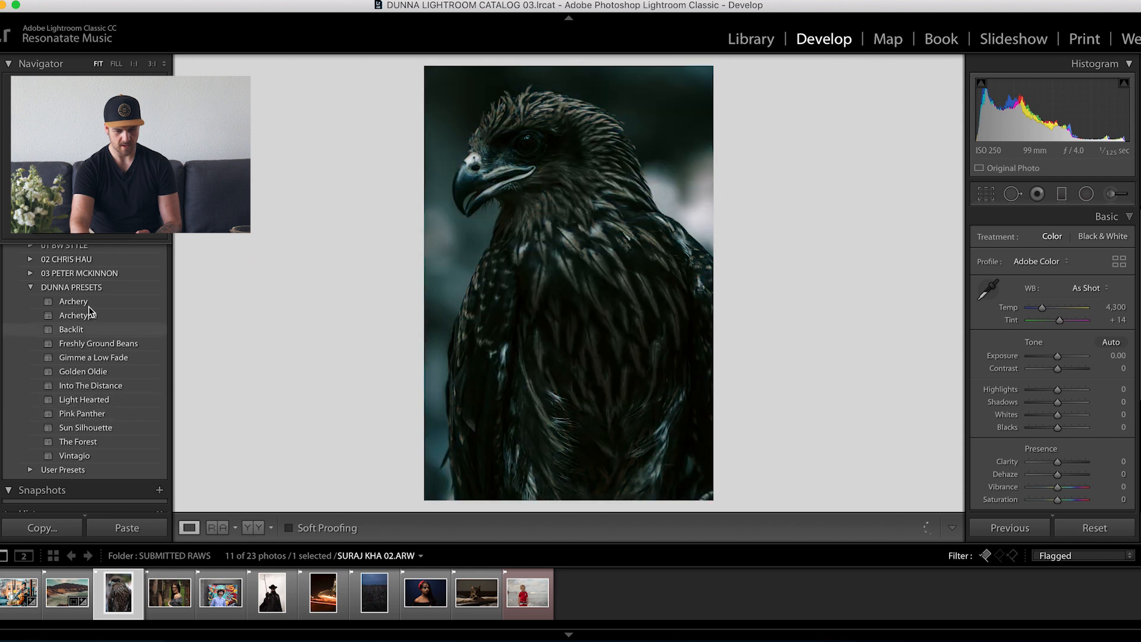
pyautogui.click(88, 304)
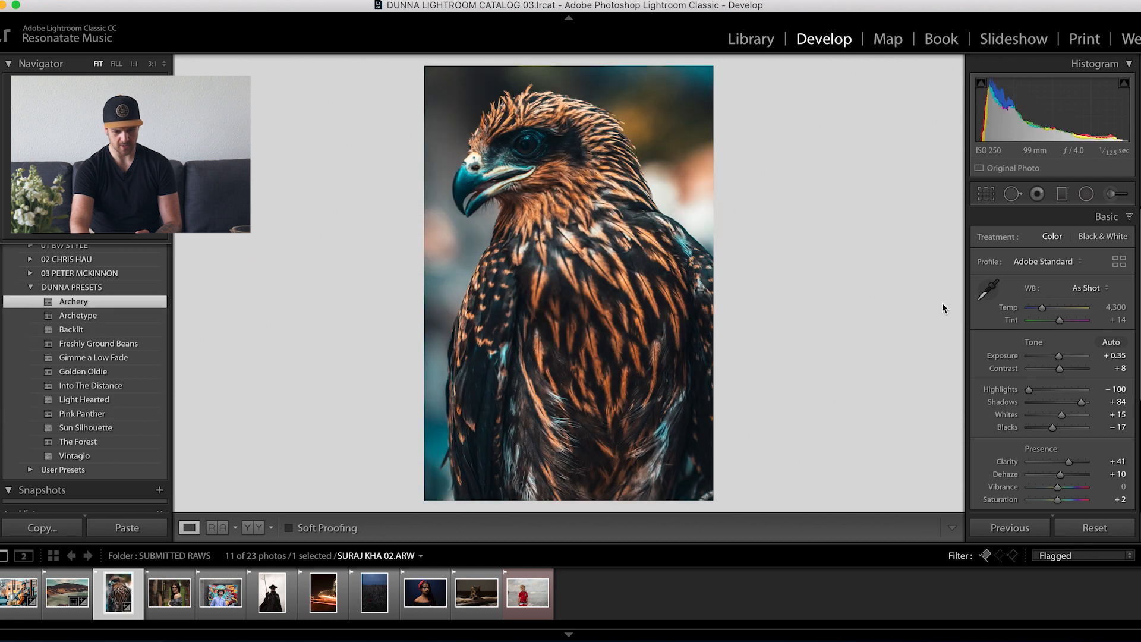
# Step: Set the bird photo's Exposure to +0.55 and compare the edit with the original
pyautogui.moveTo(1059, 359); pyautogui.dragTo(1060, 357)
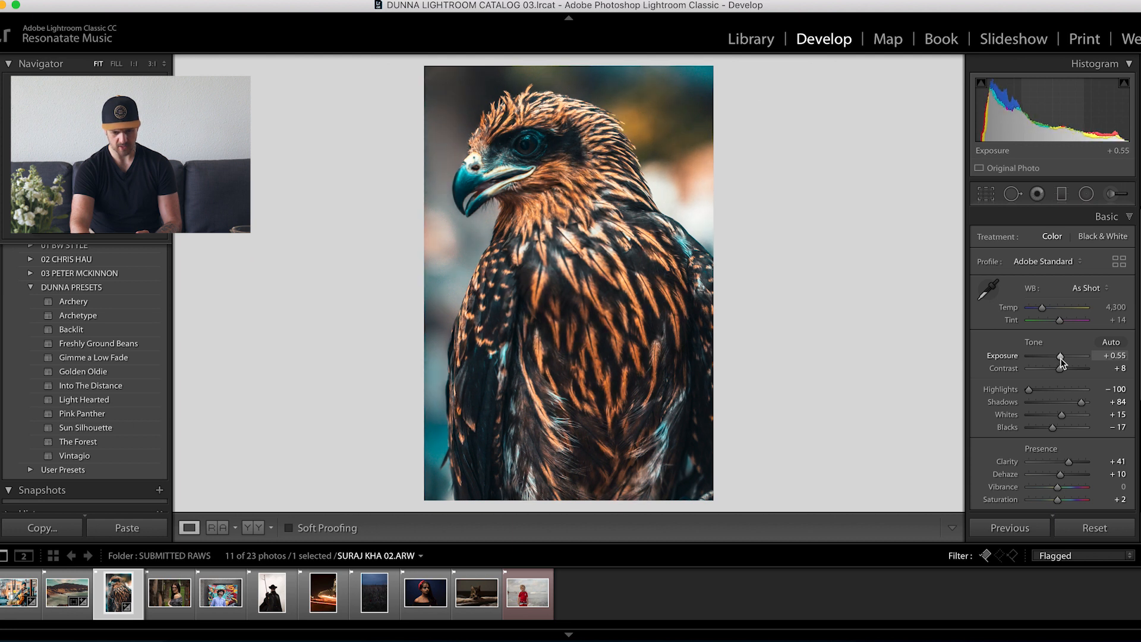
pyautogui.press('\\')
pyautogui.press('\\')
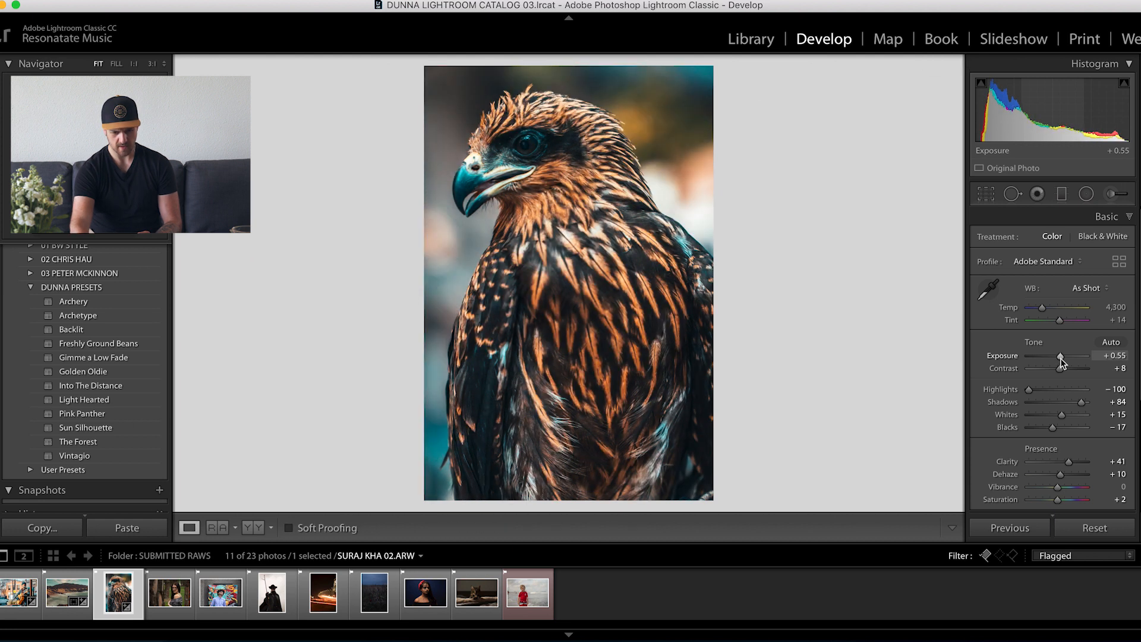
# Step: Apply the Into The Distance preset with Exposure +0.25 to the forest portrait and compare it with the original
pyautogui.press('Right')
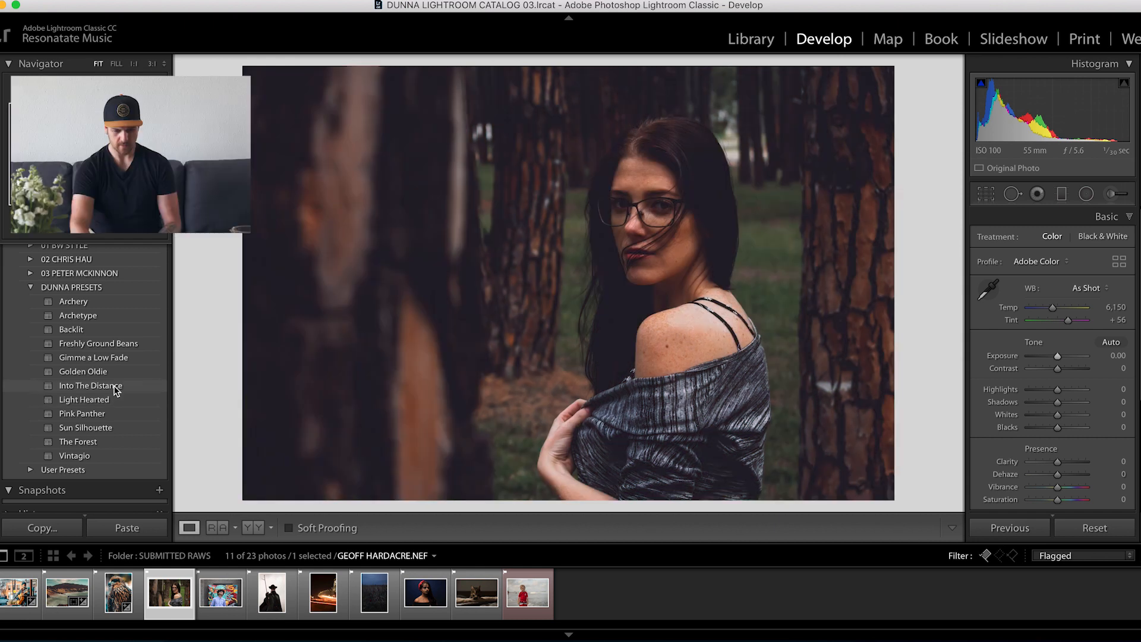
pyautogui.click(116, 390)
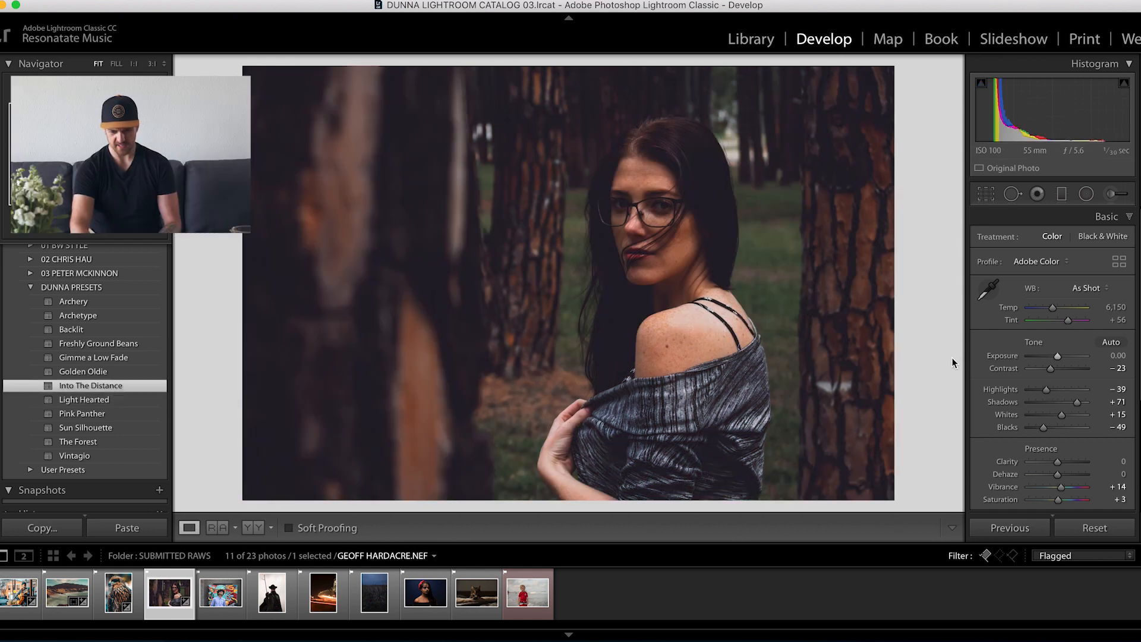
pyautogui.click(1059, 357)
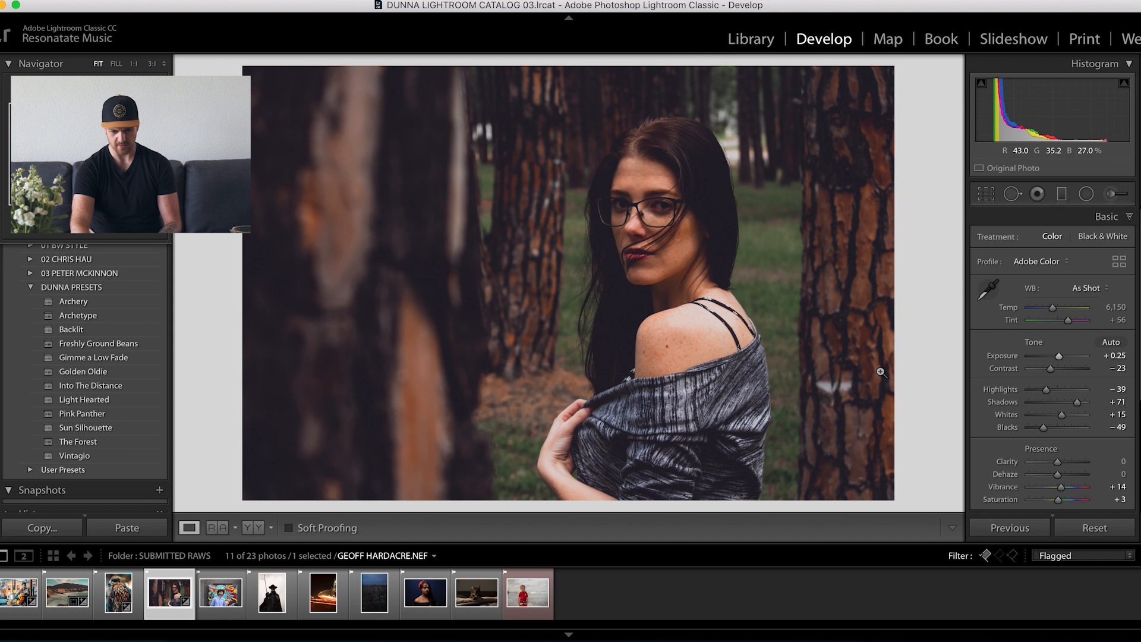
pyautogui.press('\\')
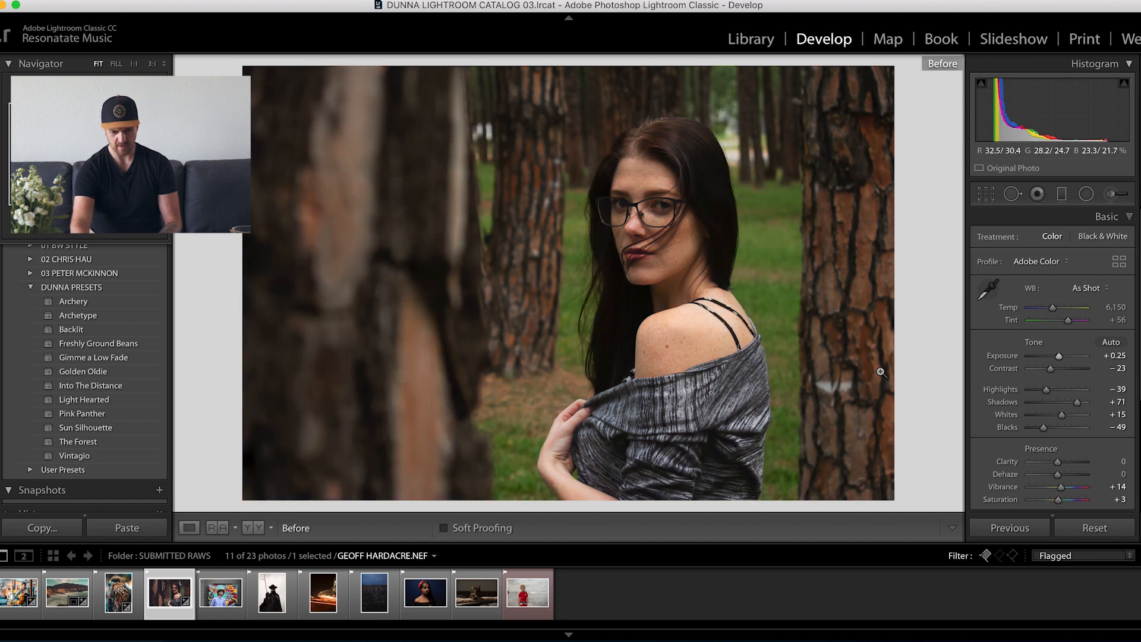
pyautogui.press('\\')
# Step: Apply the Archetype preset to the portrait of the man in front of the mural
pyautogui.press('Right')
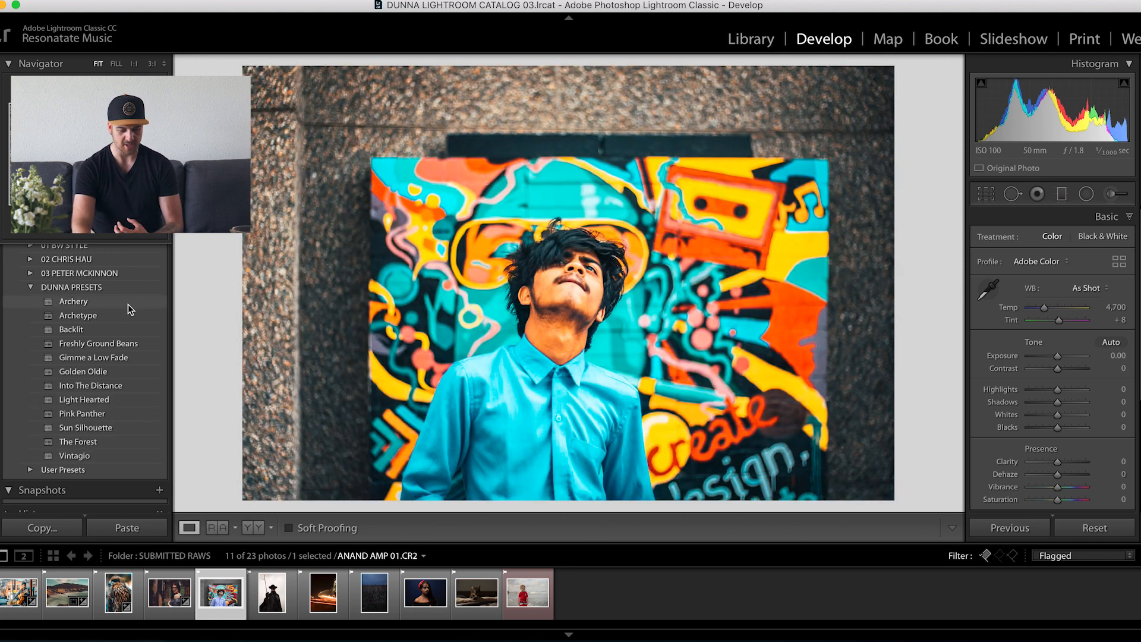
pyautogui.click(127, 313)
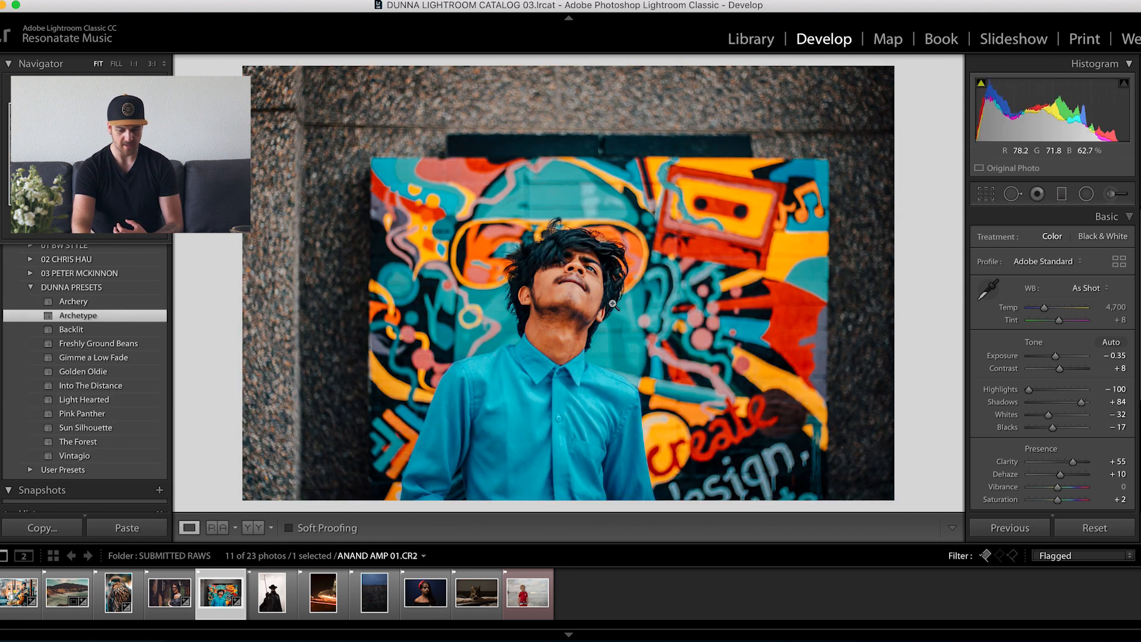
# Step: In the mural portrait's HSL adjustments, set Orange saturation to +9 and Orange luminance to +33
pyautogui.scroll(-5, 1072, 388)
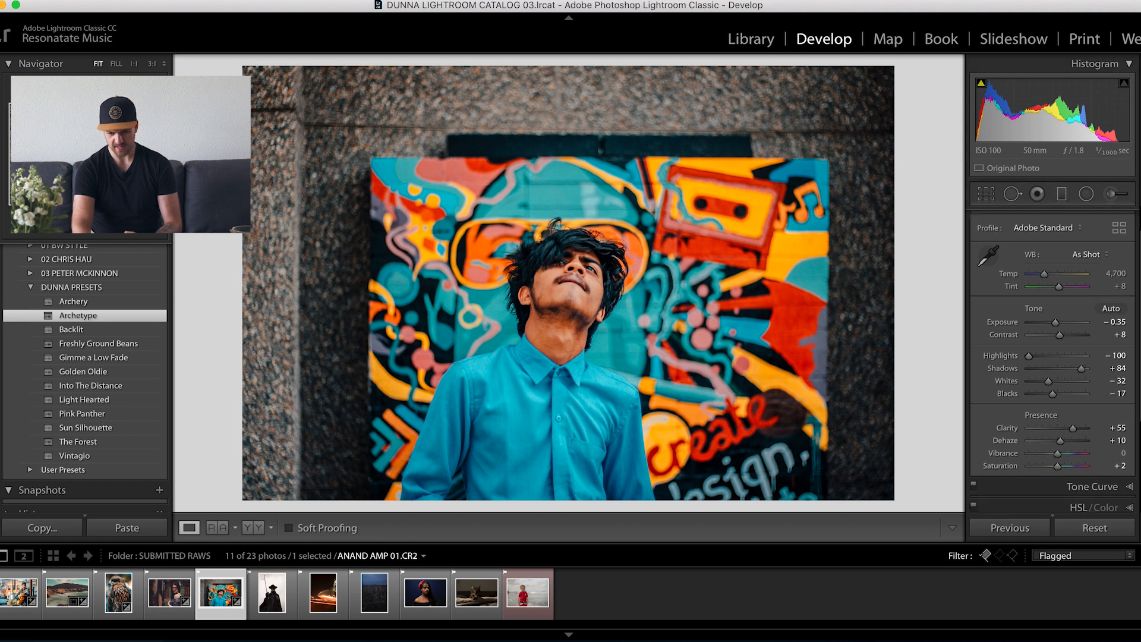
pyautogui.click(975, 537)
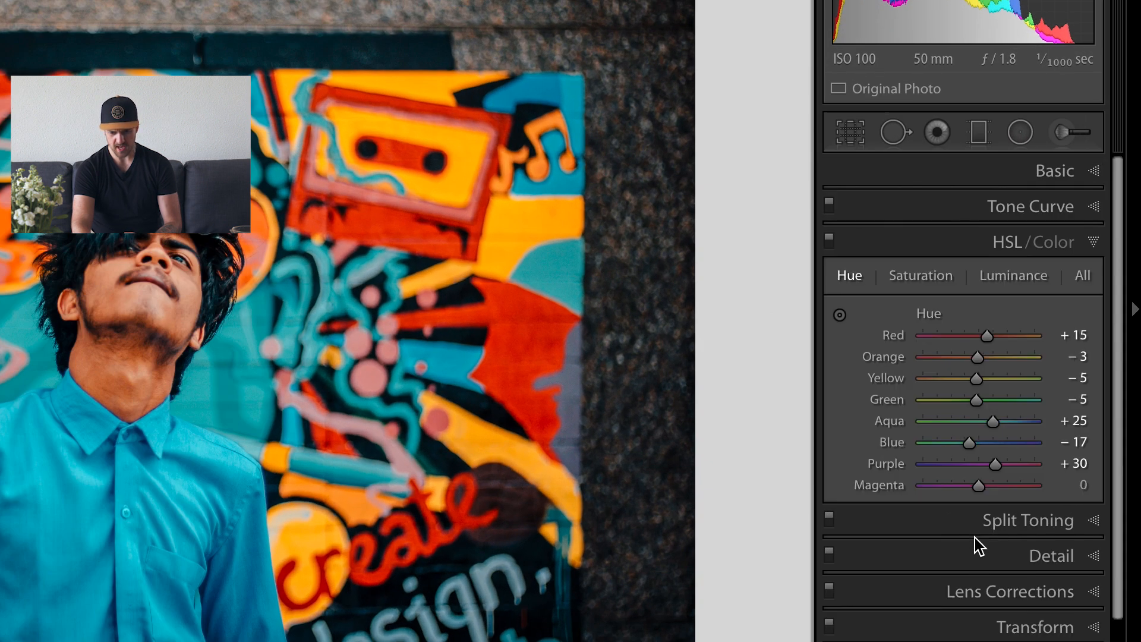
pyautogui.click(937, 280)
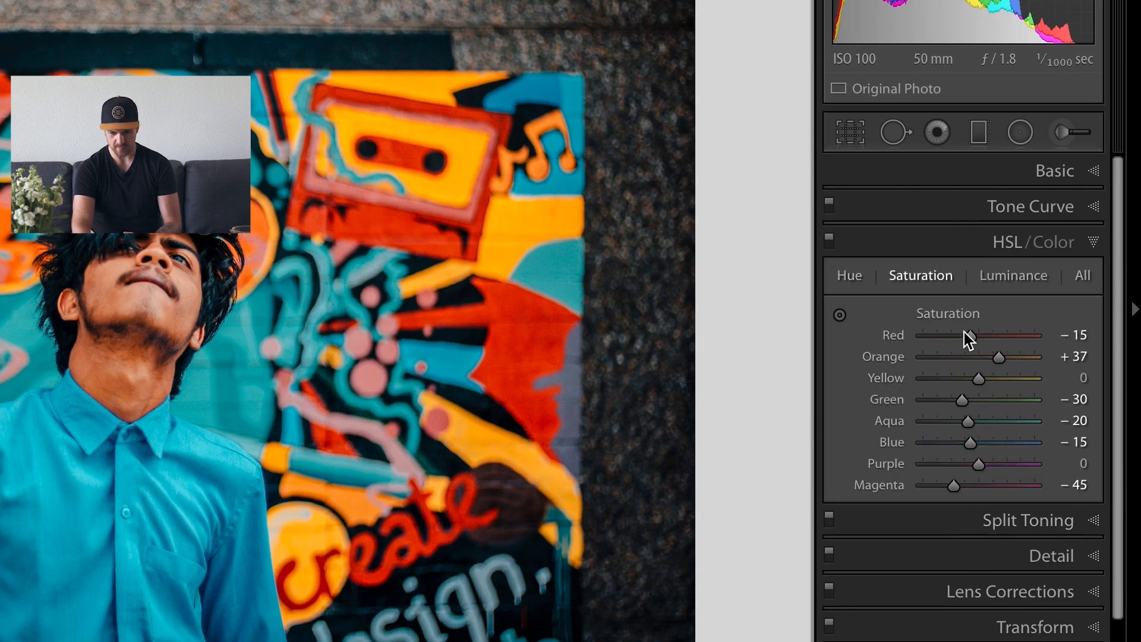
pyautogui.moveTo(996, 358); pyautogui.dragTo(982, 360)
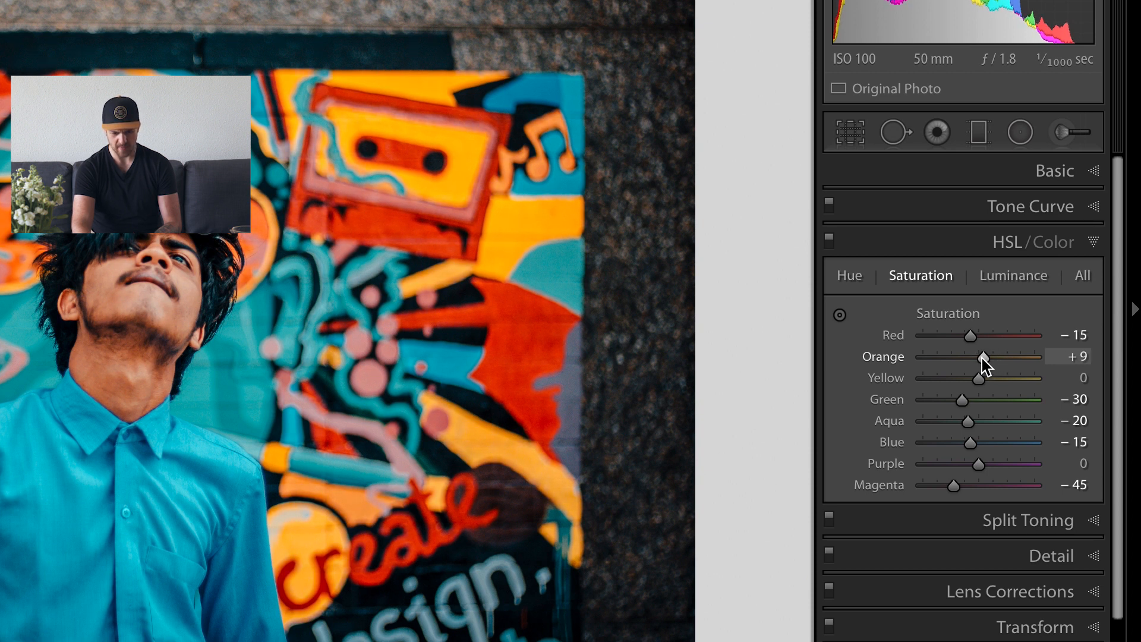
pyautogui.click(1014, 277)
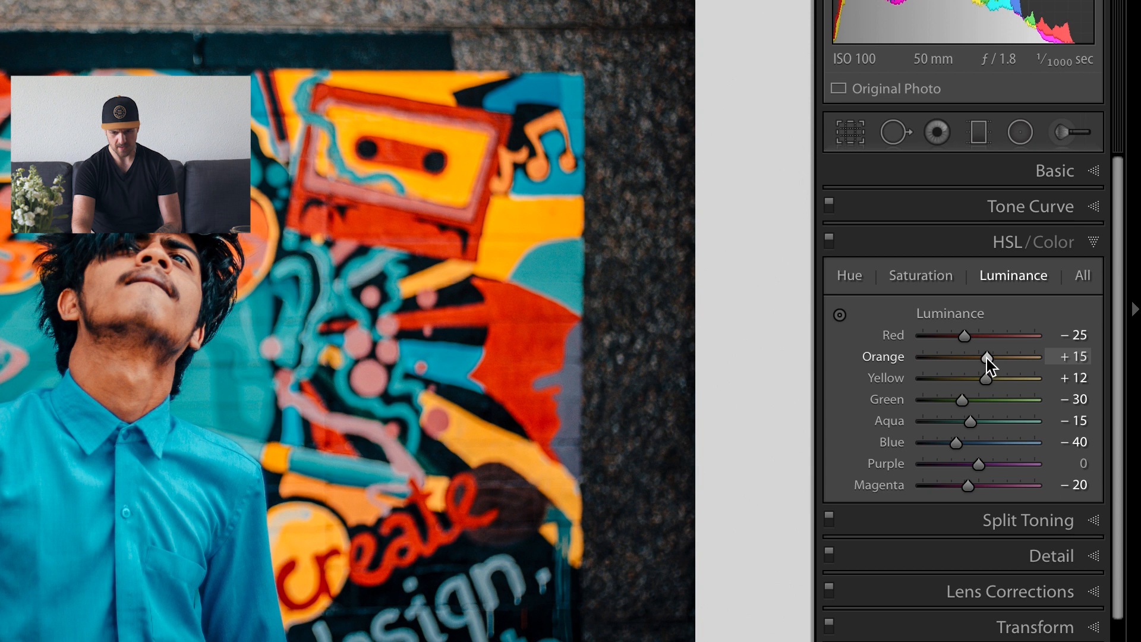
pyautogui.moveTo(987, 358); pyautogui.dragTo(998, 357)
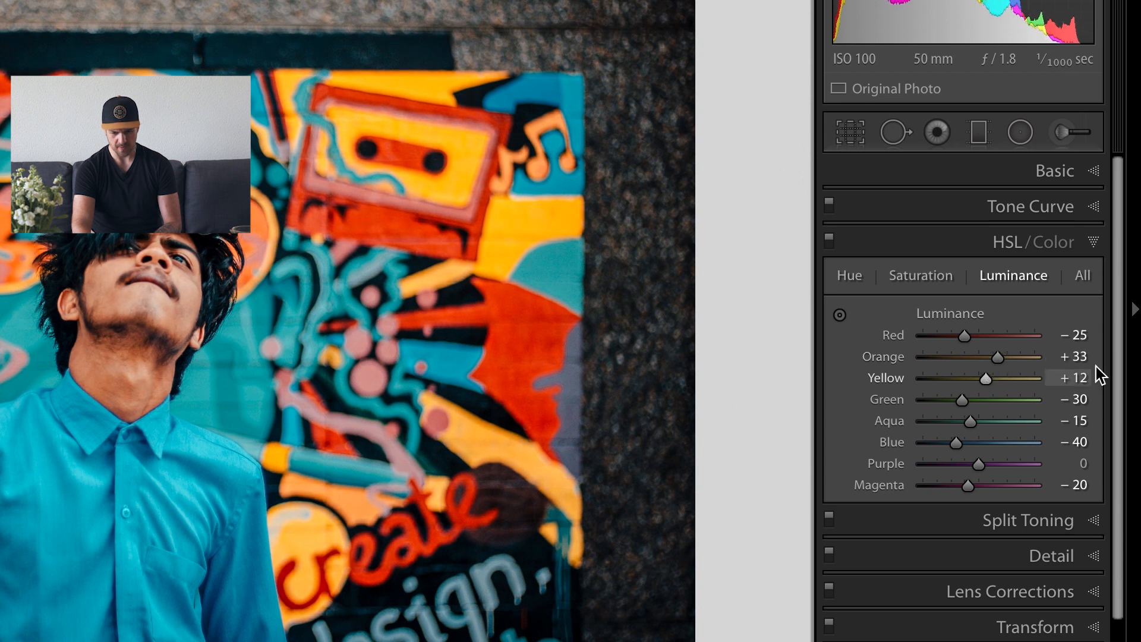
# Step: Reset the mural portrait's Exposure to 0.00 and compare the edit with the original
pyautogui.click(1036, 173)
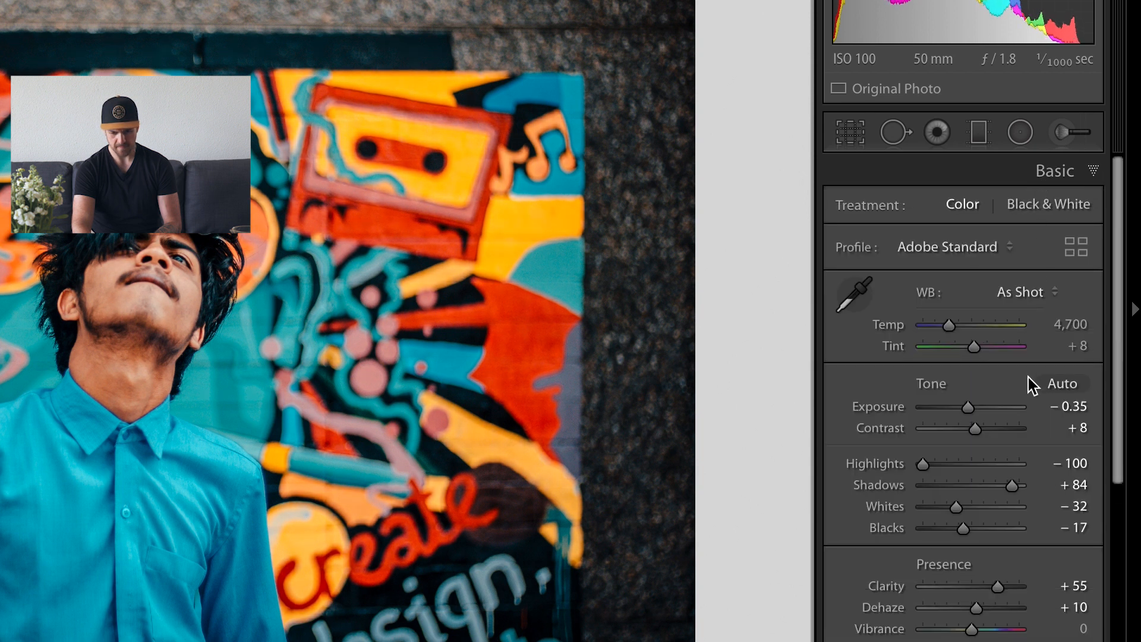
pyautogui.moveTo(969, 409); pyautogui.dragTo(972, 407)
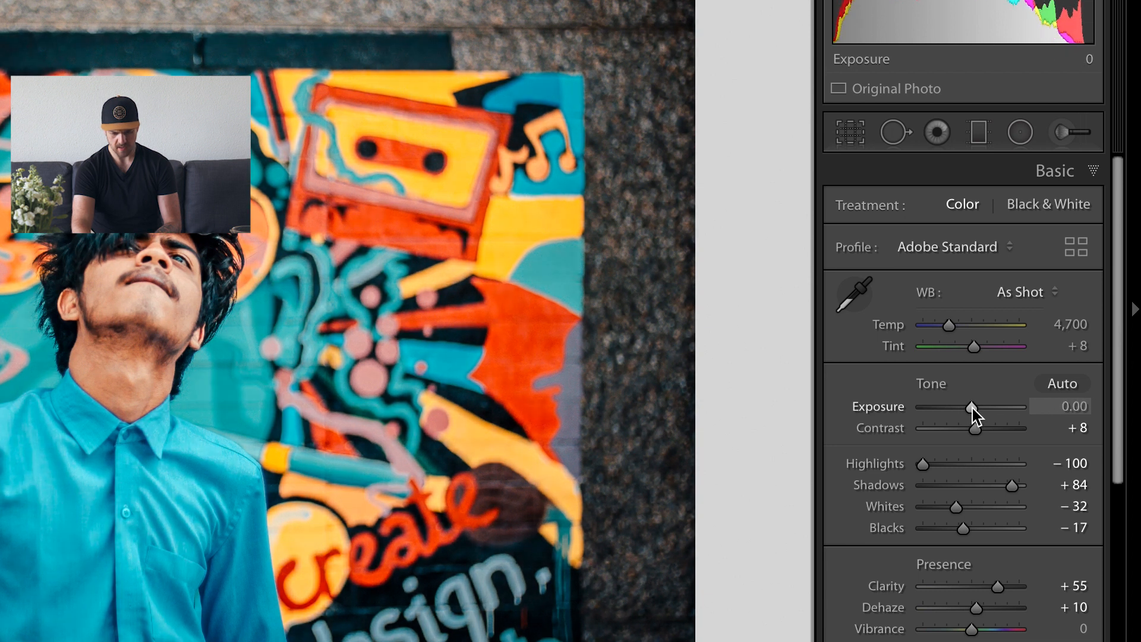
pyautogui.doubleClick(972, 408)
pyautogui.moveTo(1119, 364); pyautogui.dragTo(1121, 509)
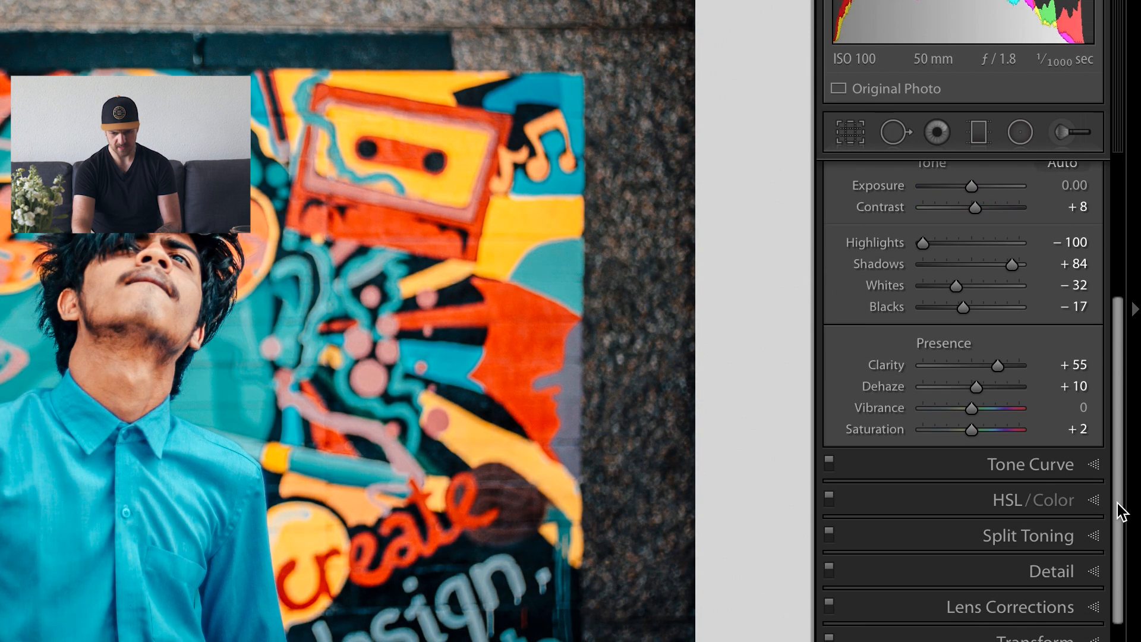
pyautogui.press('\\')
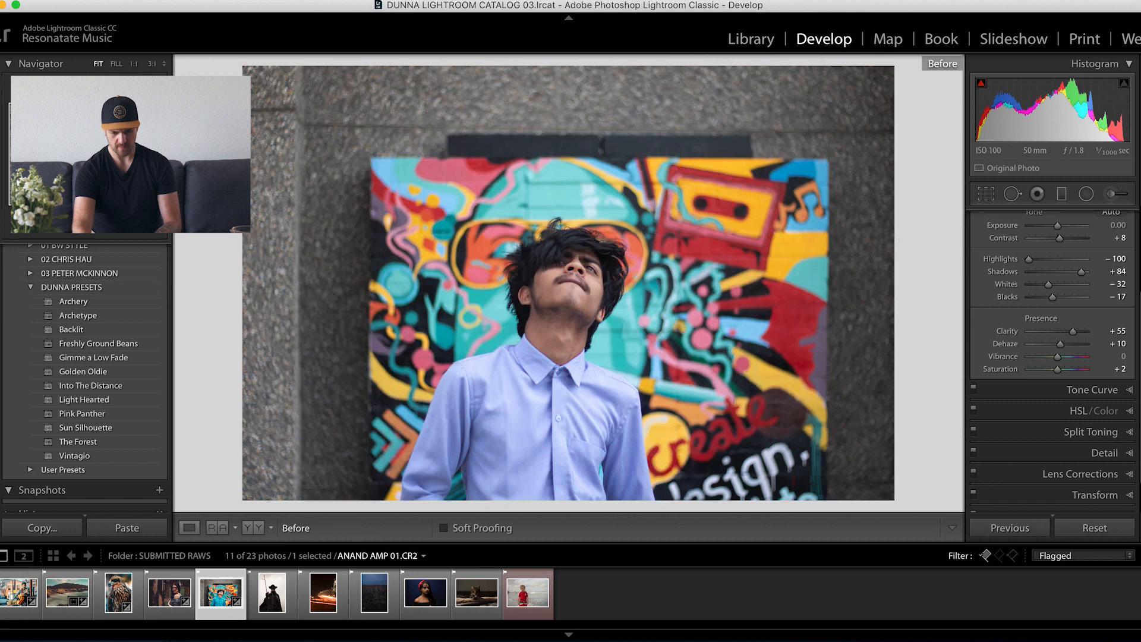
pyautogui.press('\\')
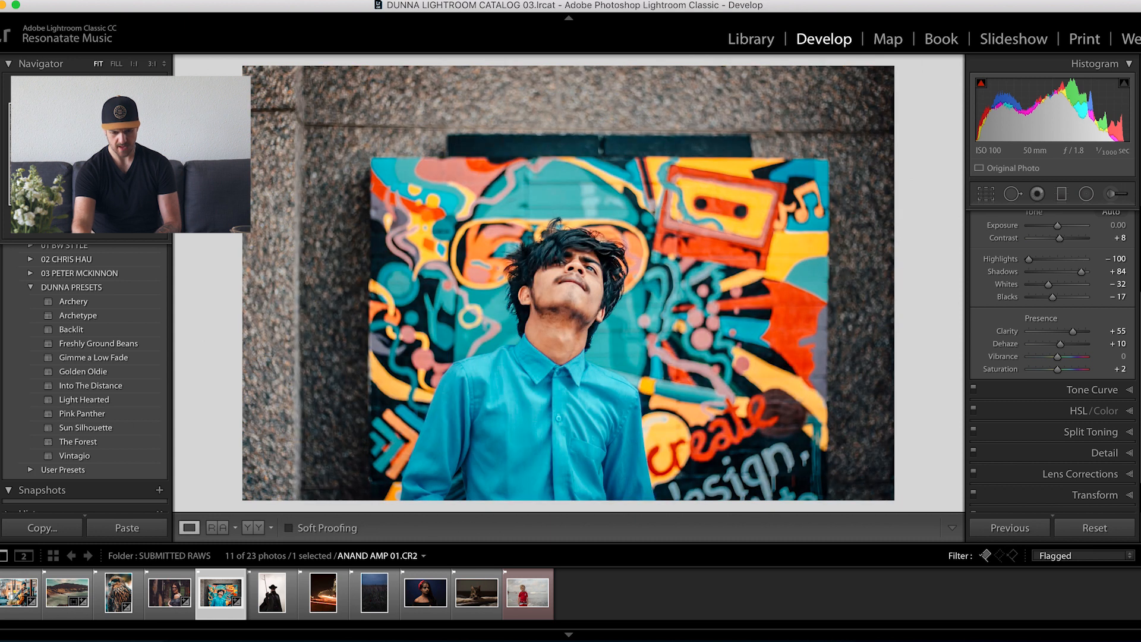
# Step: Go to the photo of the masked figure with the staff and apply the Backlit preset
pyautogui.press('Right')
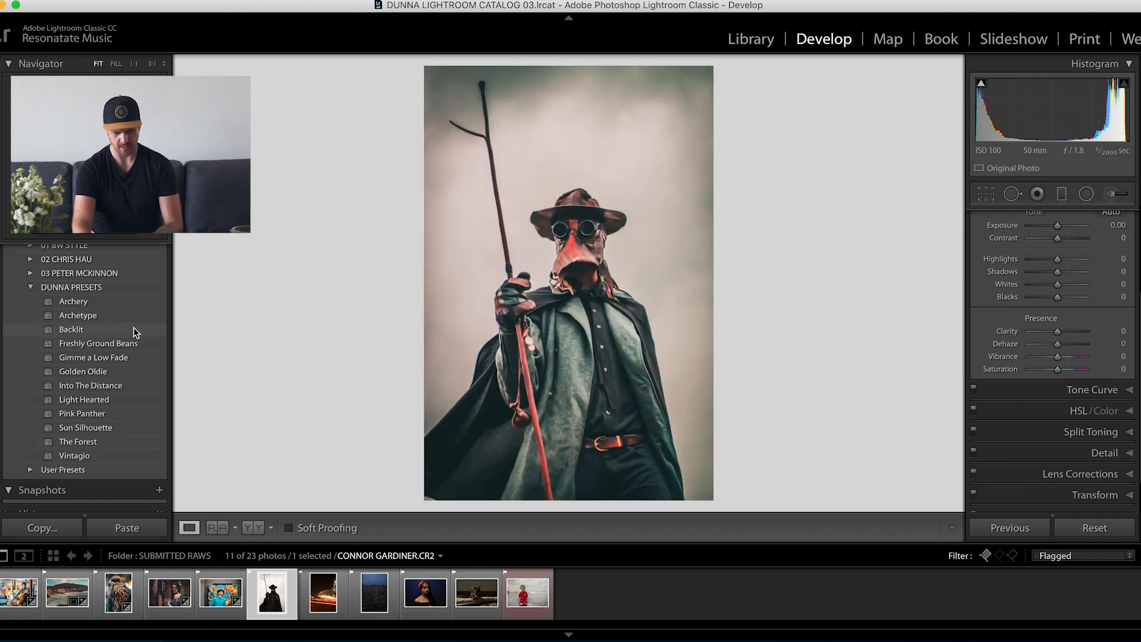
pyautogui.click(133, 328)
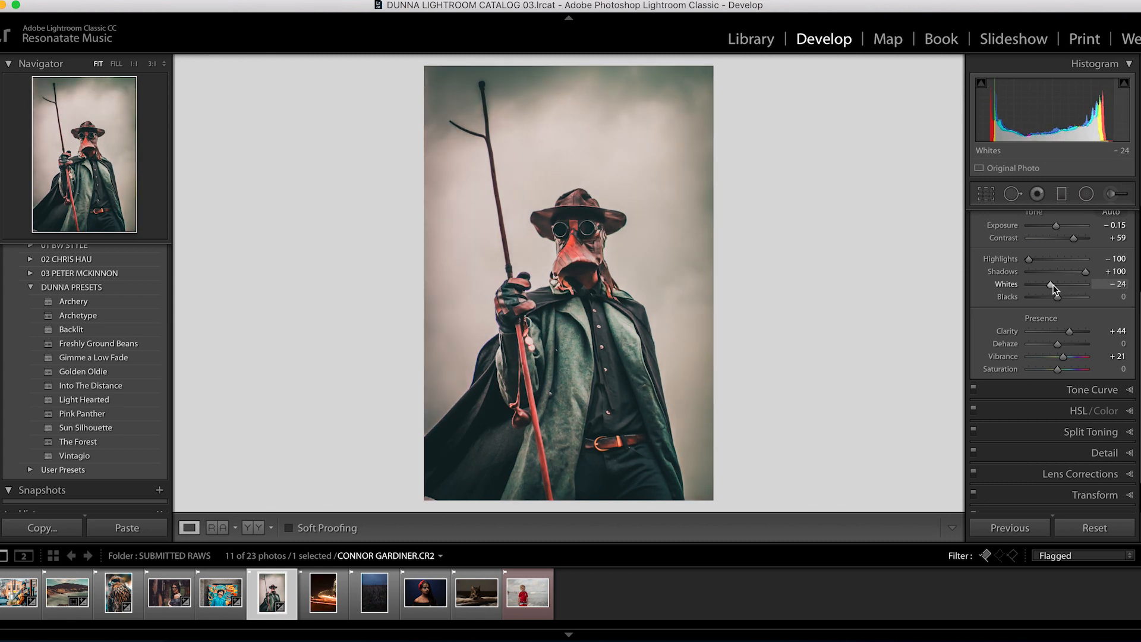
# Step: Lower the masked figure photo's Exposure to −0.40 and compare the edit with the original
pyautogui.moveTo(1057, 227); pyautogui.dragTo(1054, 228)
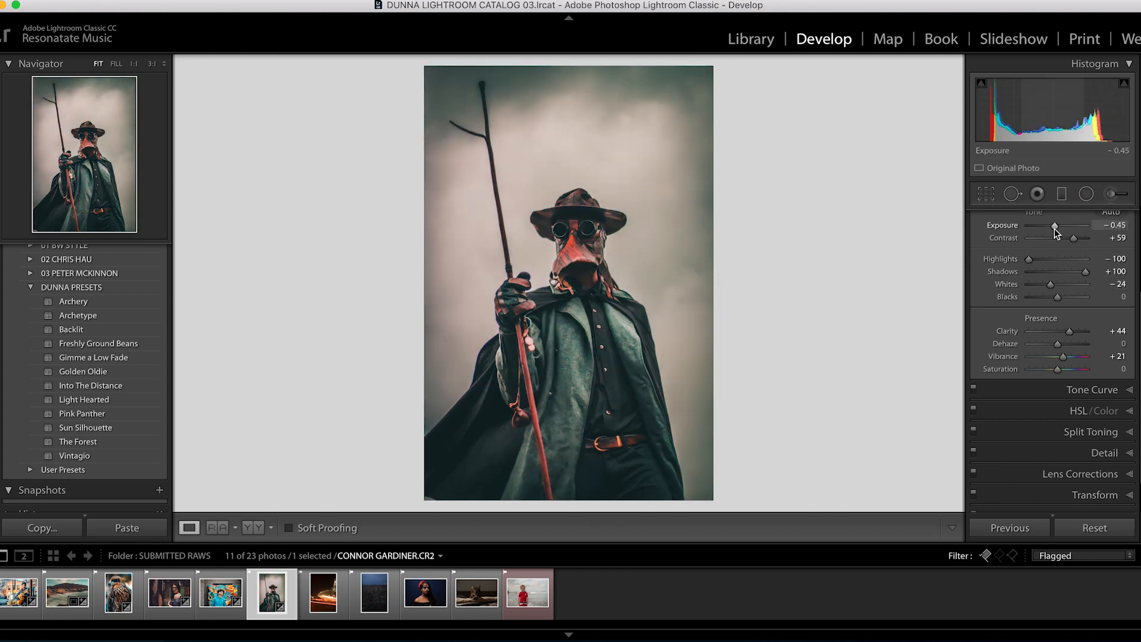
pyautogui.press('\\')
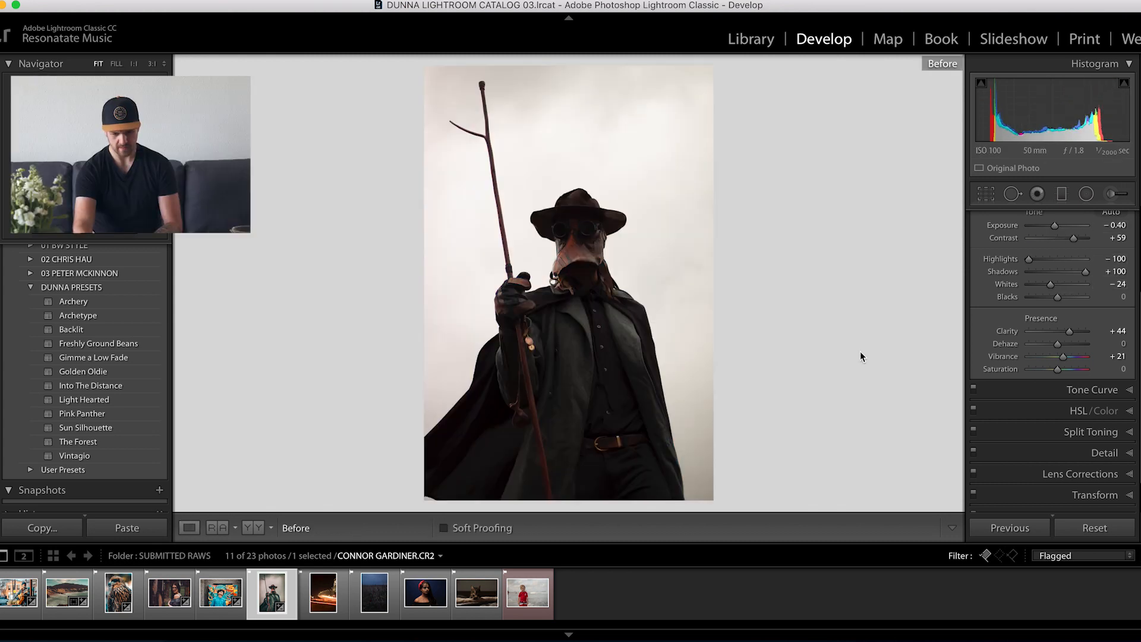
pyautogui.press('\\')
pyautogui.press('\\')
pyautogui.press('\\')
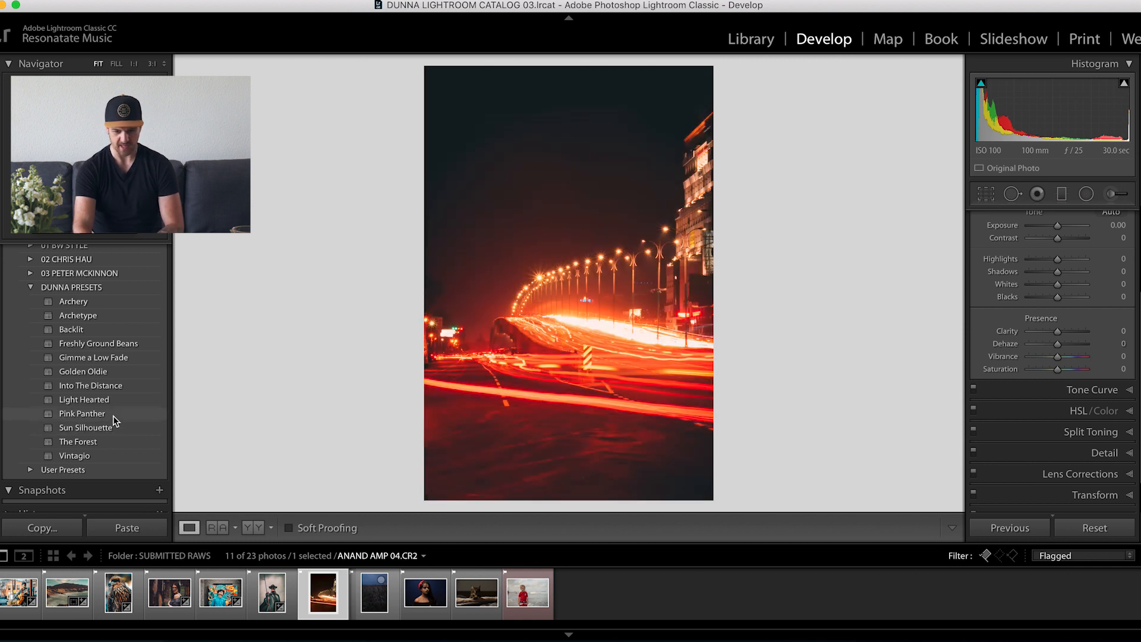
# Step: Apply the Pink Panther preset to the night light-trail photo and reset its Exposure to 0.00
pyautogui.click(113, 416)
pyautogui.doubleClick(1057, 227)
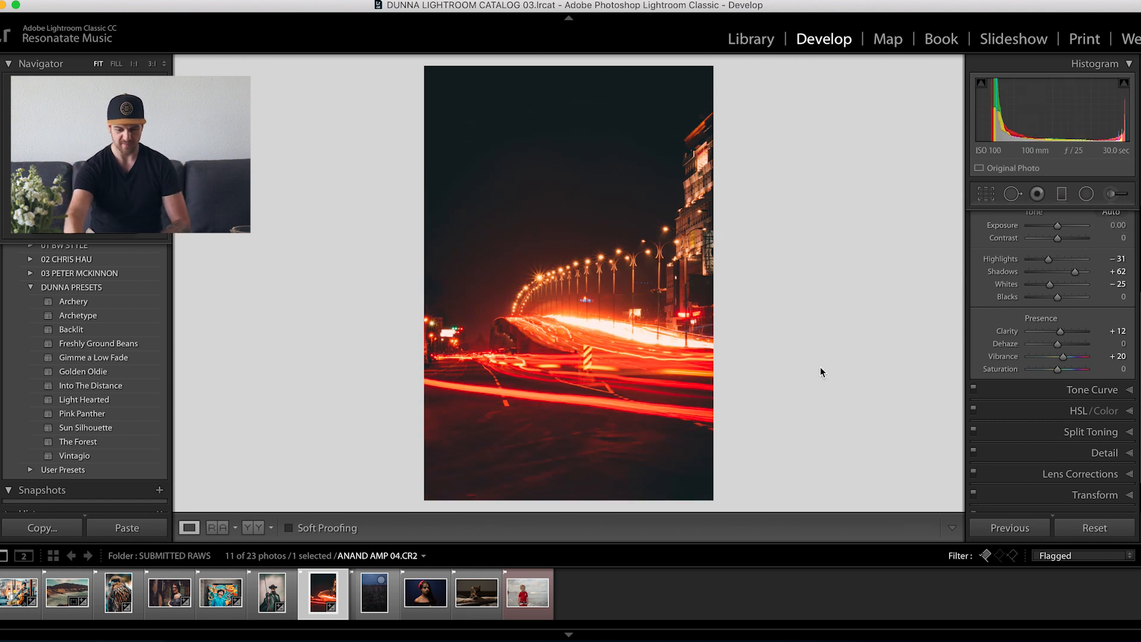
# Step: Compare the light-trail edit with the original and go to the photo of the grass field at dusk
pyautogui.press('\\')
pyautogui.press('\\')
pyautogui.press('\\')
pyautogui.press('\\')
pyautogui.press('\\')
pyautogui.press('\\')
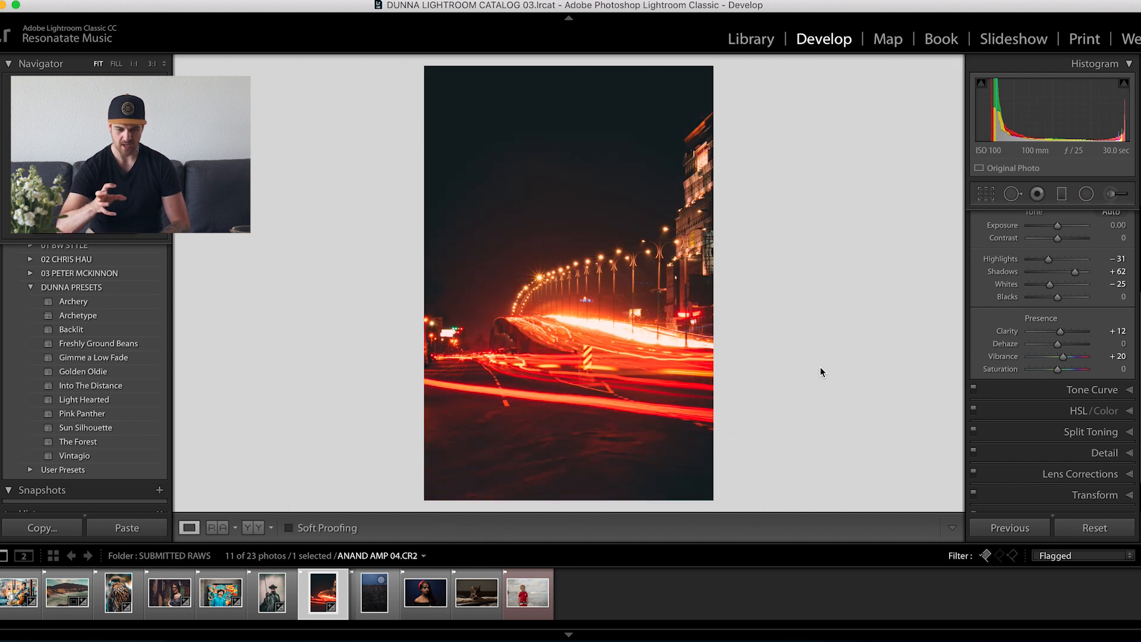
pyautogui.press('Right')
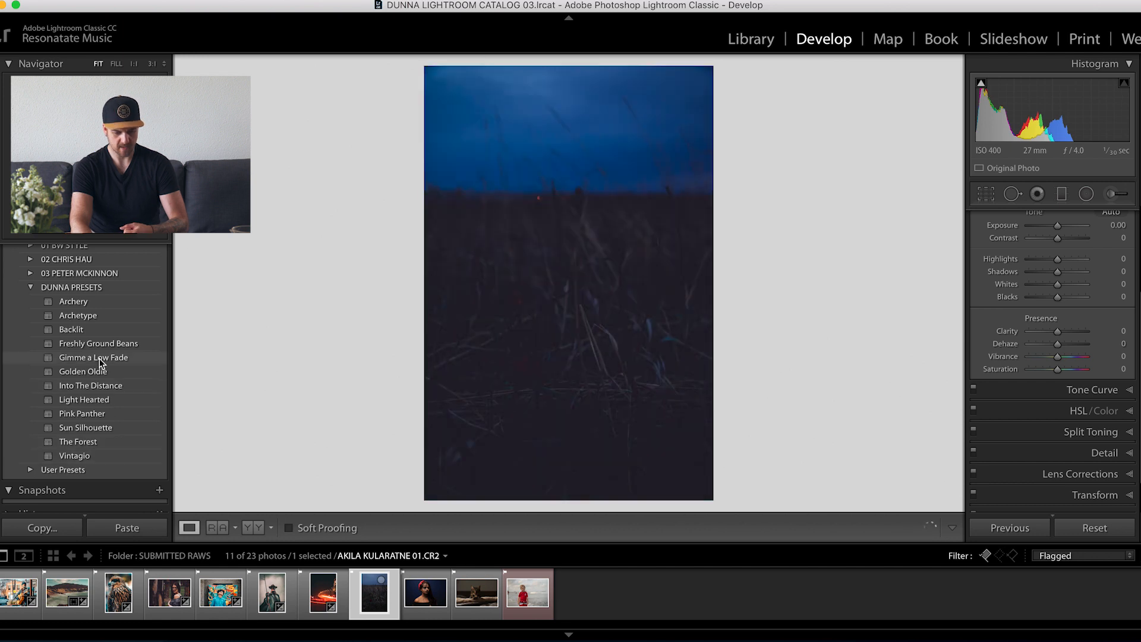
# Step: Try the Gimme a Low Fade preset on the grass field photo with Exposure at +1.45 and Shadows at +55
pyautogui.click(99, 358)
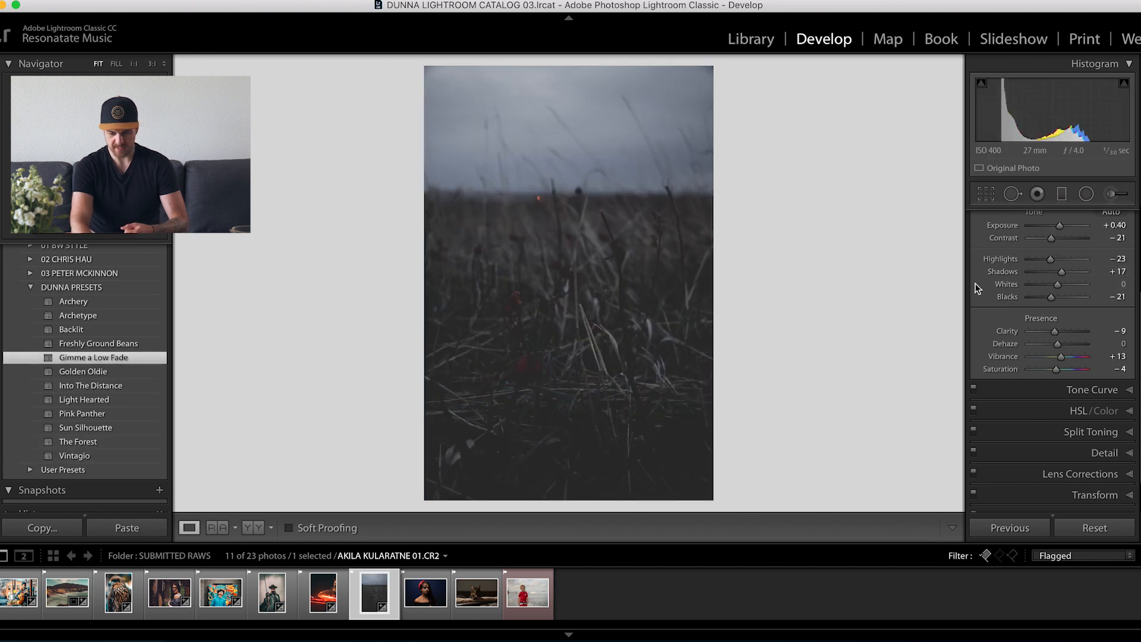
pyautogui.scroll(5, 985, 264)
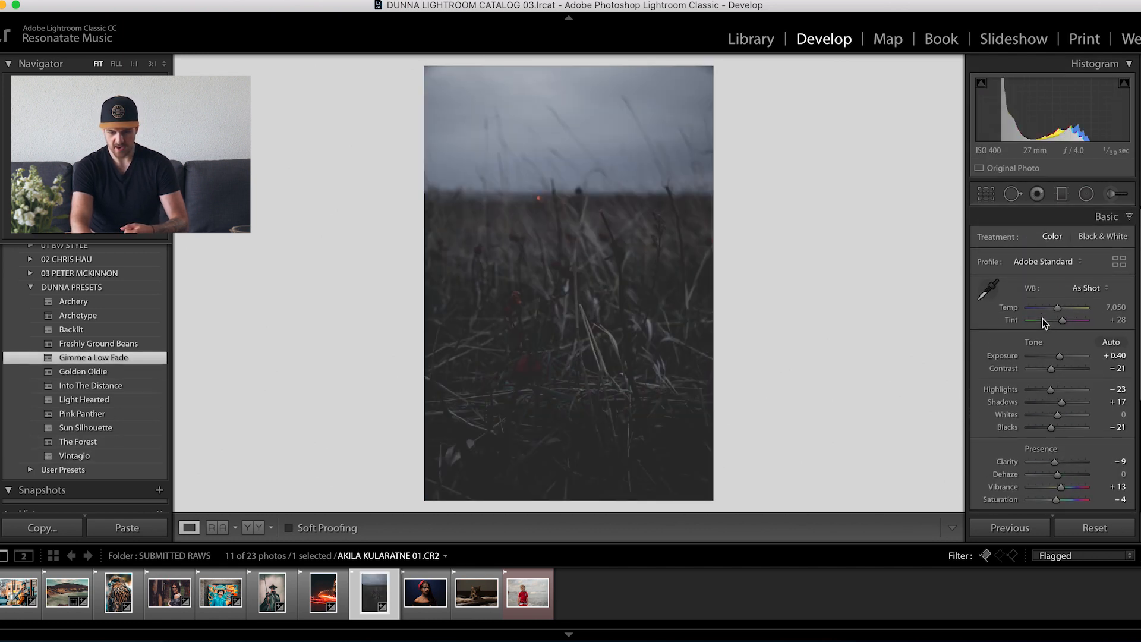
pyautogui.moveTo(1058, 357); pyautogui.dragTo(1065, 359)
pyautogui.moveTo(1063, 402); pyautogui.dragTo(1072, 402)
pyautogui.moveTo(1066, 356); pyautogui.dragTo(1066, 358)
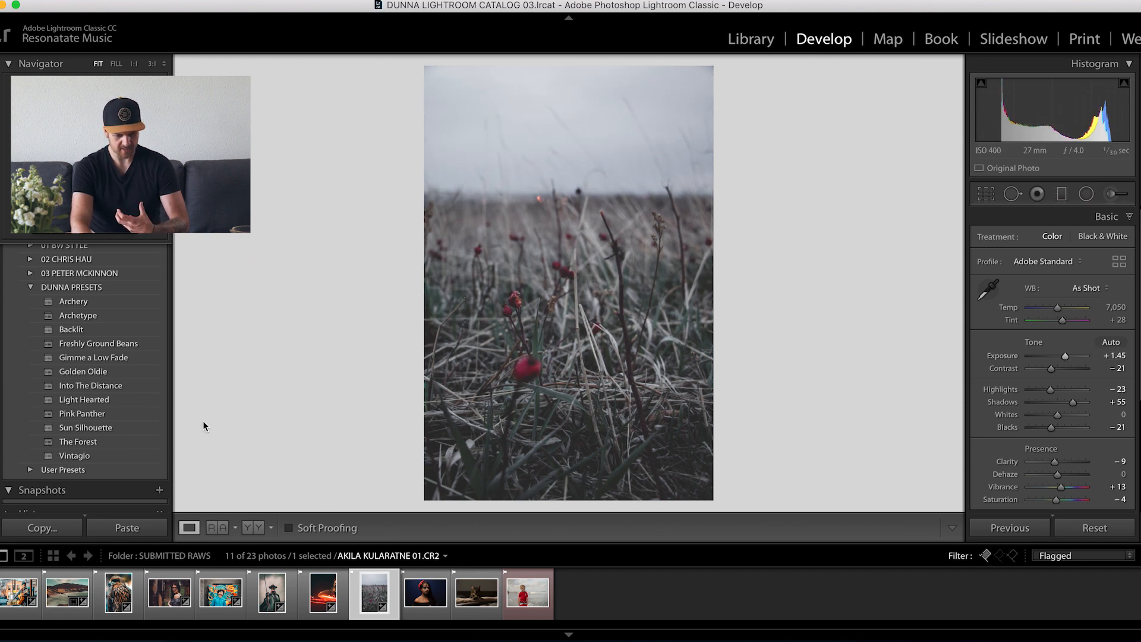
# Step: Apply the Pink Panther preset to the grass field photo with Exposure at +1.40 and Shadows at +100
pyautogui.click(113, 414)
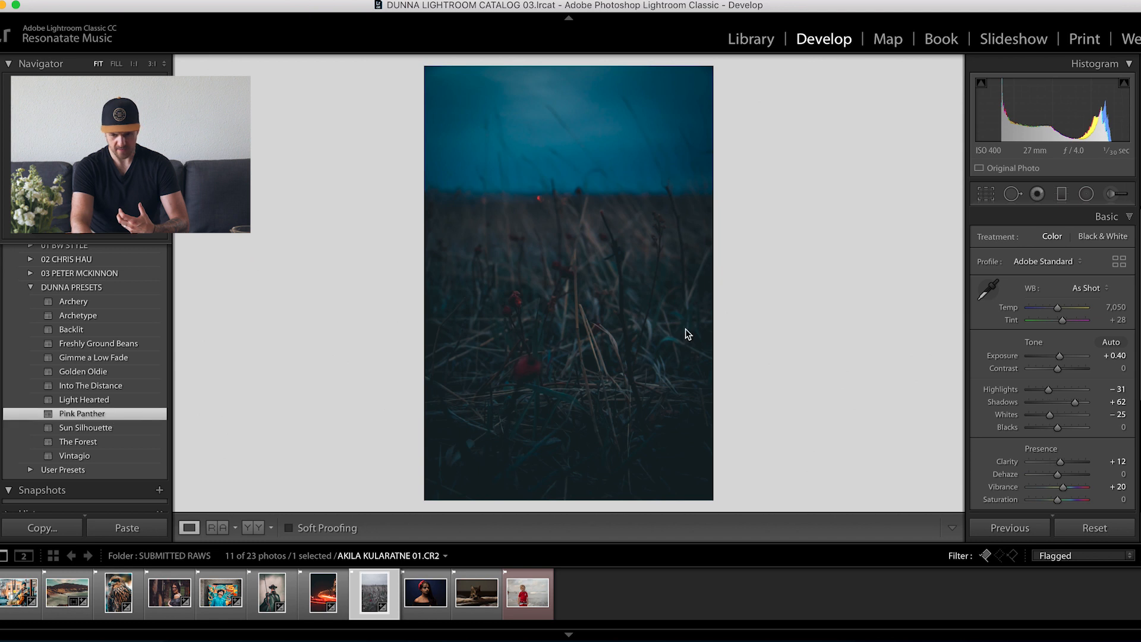
pyautogui.moveTo(1059, 357); pyautogui.dragTo(1064, 356)
pyautogui.moveTo(1075, 402); pyautogui.dragTo(1087, 402)
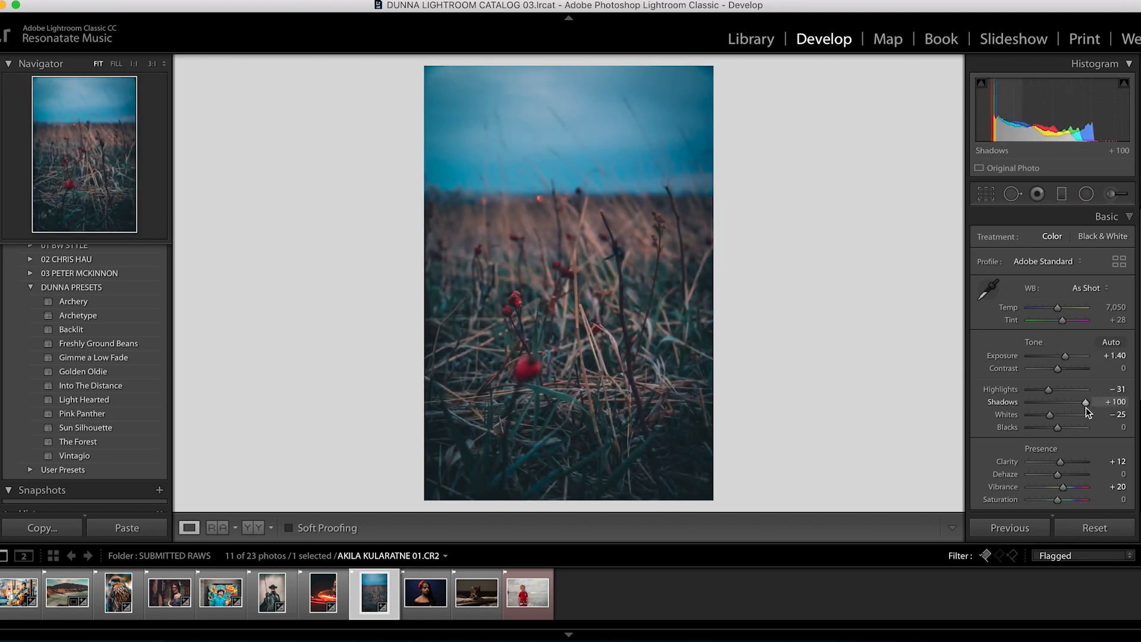
# Step: Compare the grass field edit with the original and go to the portrait of the woman with the flower headband
pyautogui.press('\\')
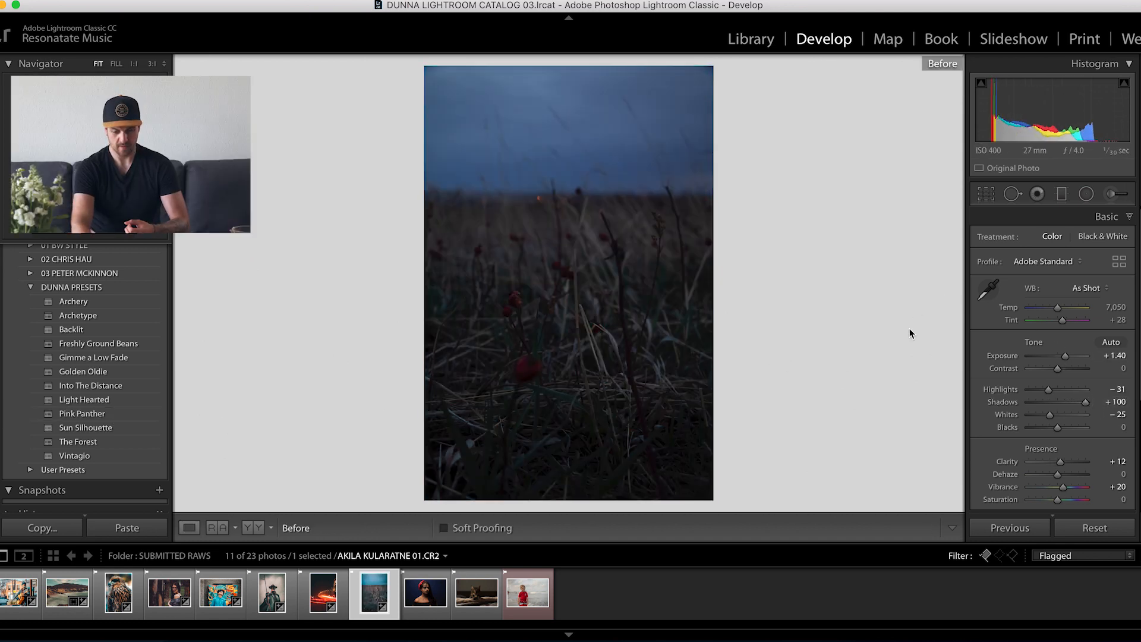
pyautogui.press('\\')
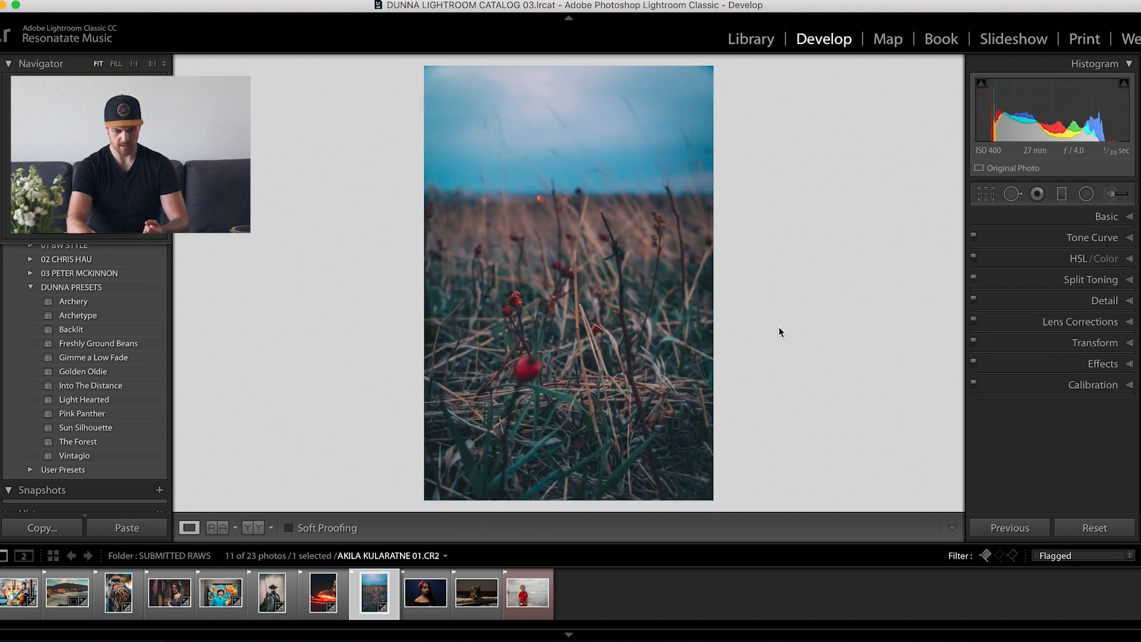
pyautogui.press('Right')
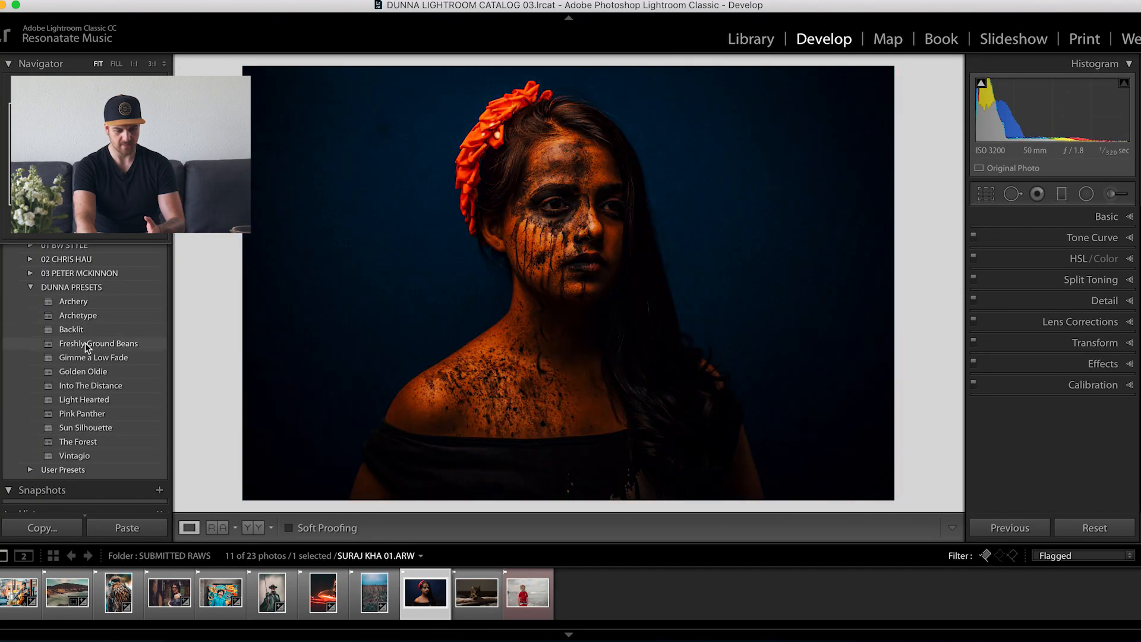
# Step: Try the Freshly Ground Beans preset on the woman's portrait with Exposure at +1.35
pyautogui.click(84, 344)
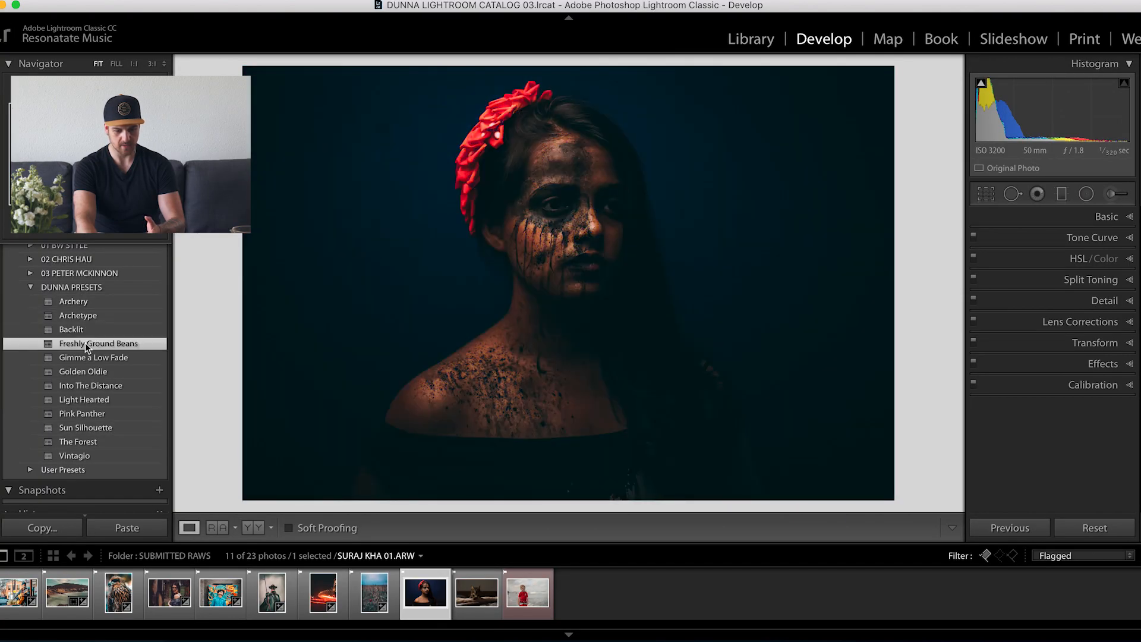
pyautogui.click(1073, 217)
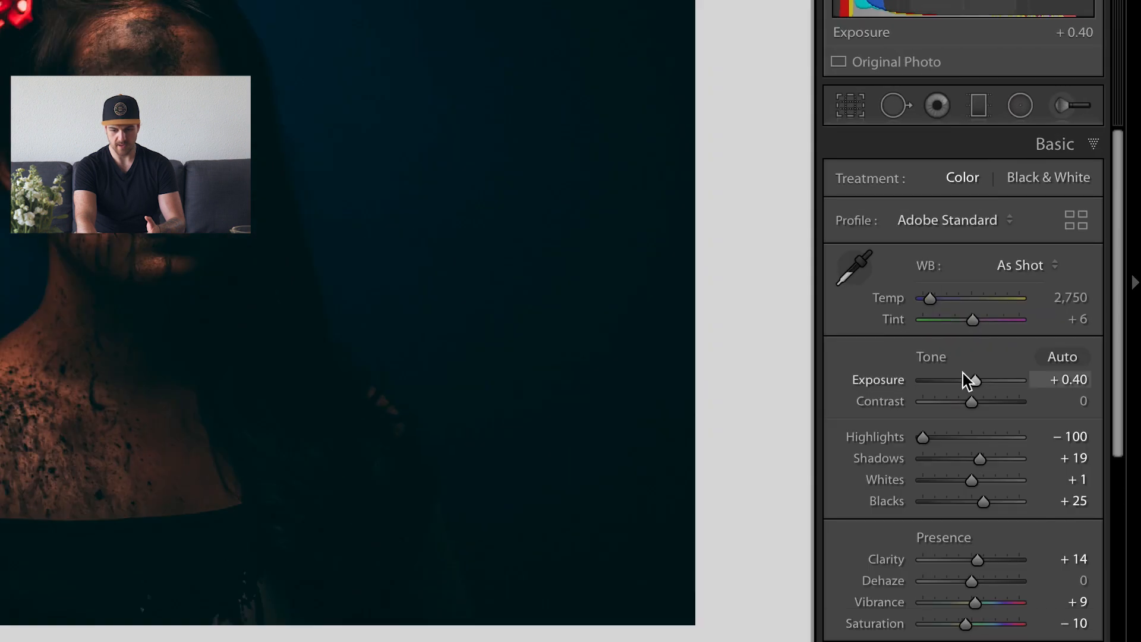
pyautogui.moveTo(974, 382); pyautogui.dragTo(982, 385)
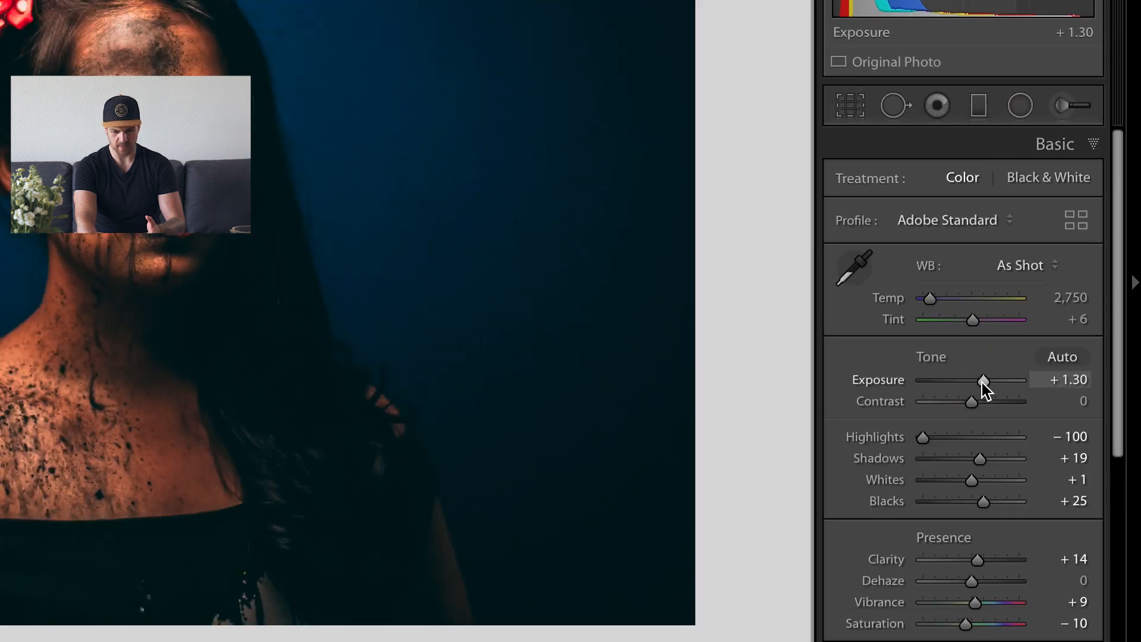
# Step: Enable lens profile corrections for the woman's portrait
pyautogui.moveTo(1118, 378); pyautogui.dragTo(1117, 638)
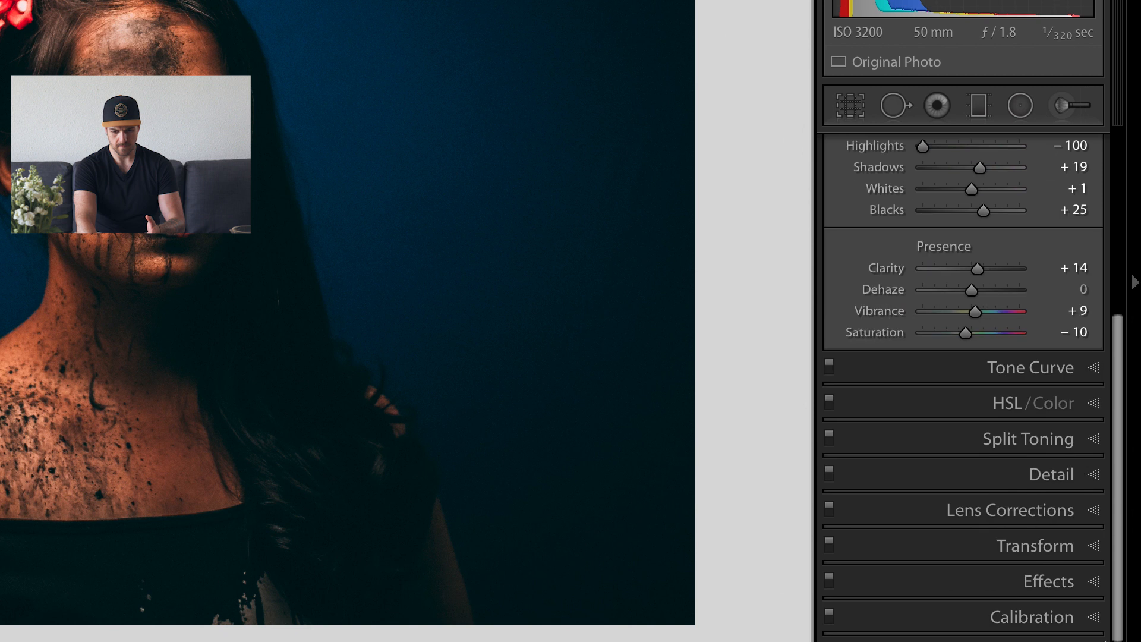
pyautogui.click(1028, 509)
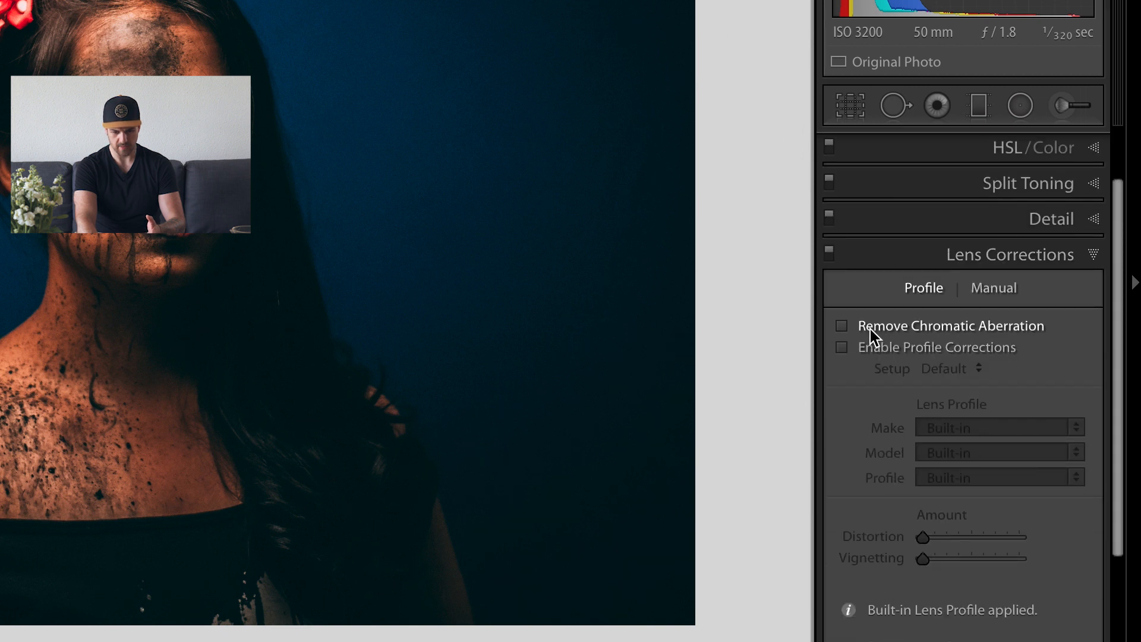
pyautogui.click(841, 347)
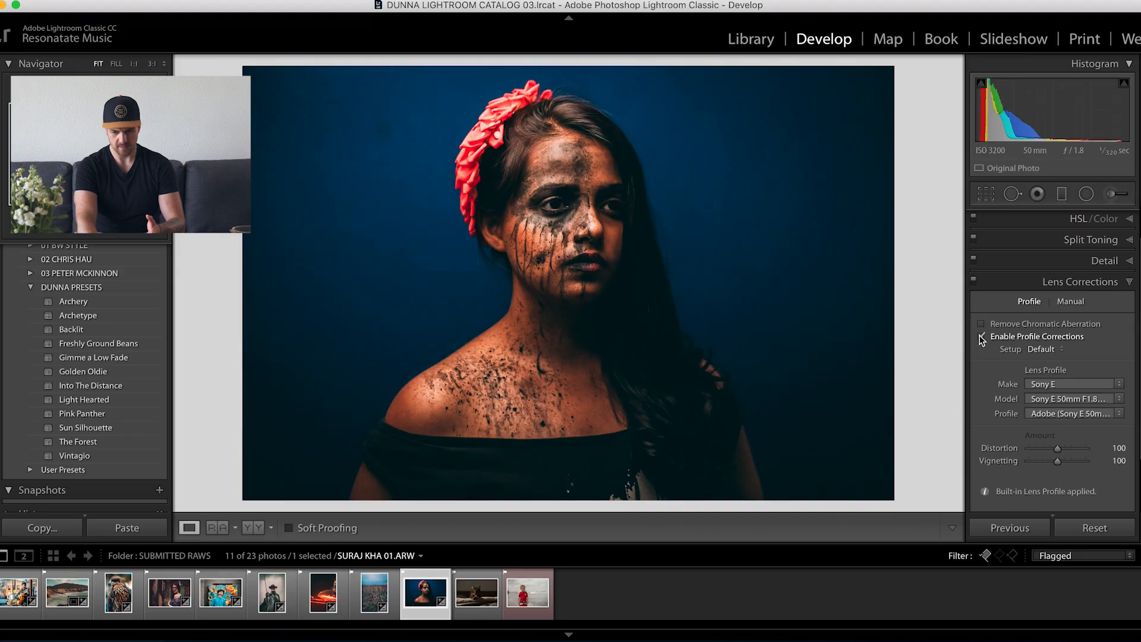
# Step: Apply the Backlit preset to the woman's portrait with Exposure at +0.65 and compare the edit with the original
pyautogui.scroll(2, 1014, 146)
pyautogui.click(1083, 217)
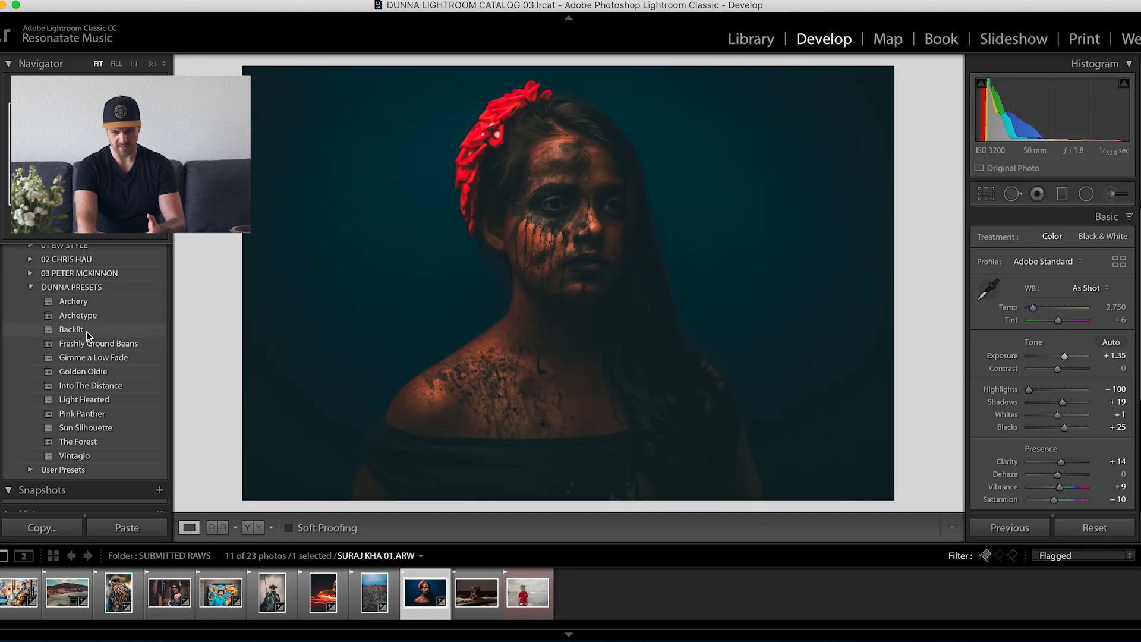
pyautogui.click(78, 330)
pyautogui.moveTo(1057, 357); pyautogui.dragTo(1062, 359)
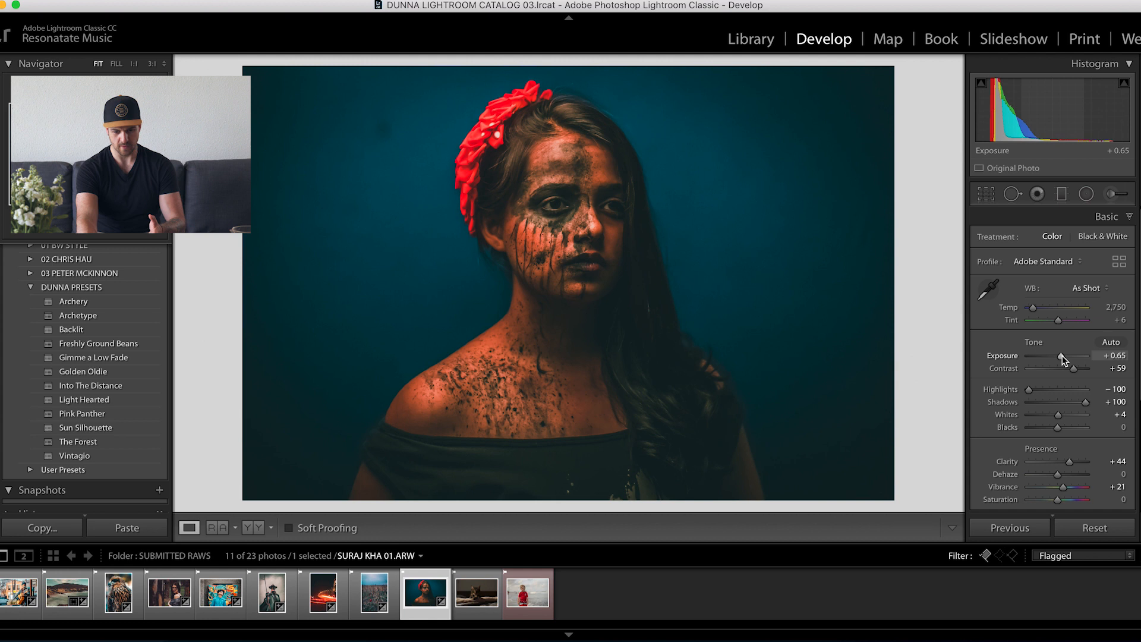
pyautogui.press('\\')
pyautogui.press('\\')
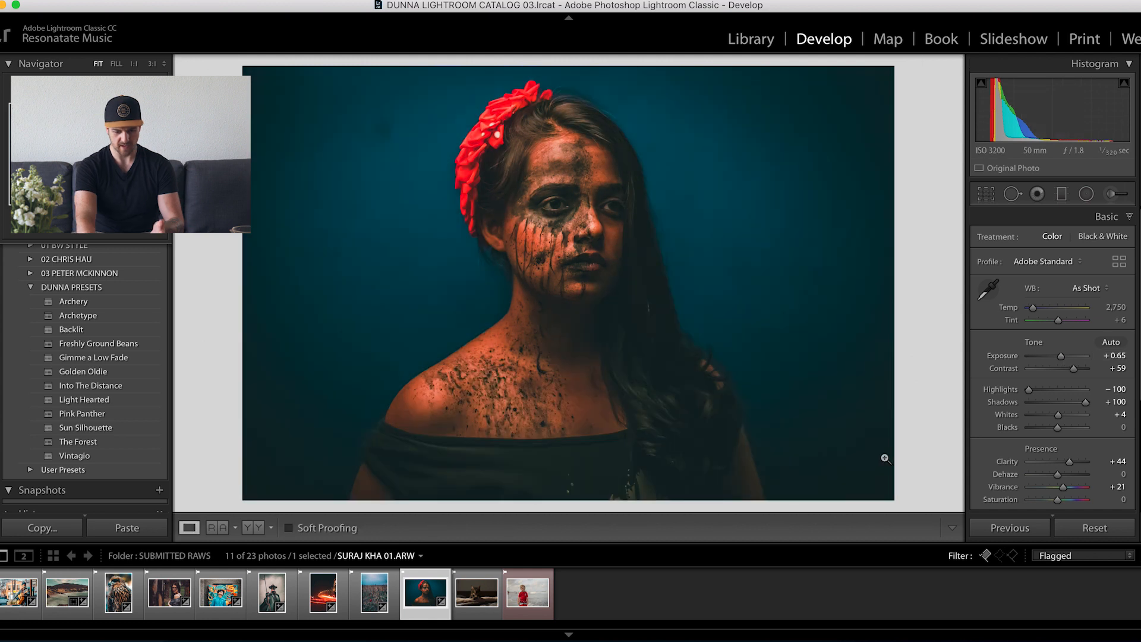
# Step: Apply the Golden Oldie preset to the photo of the cat and set its Exposure to +0.50
pyautogui.click(469, 601)
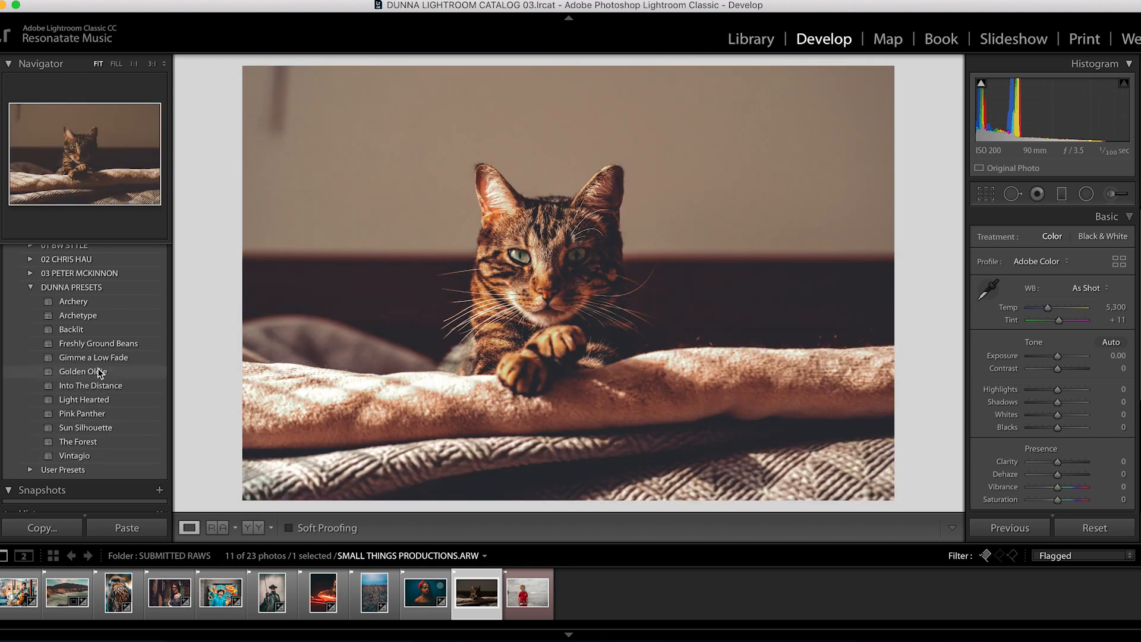
pyautogui.click(89, 370)
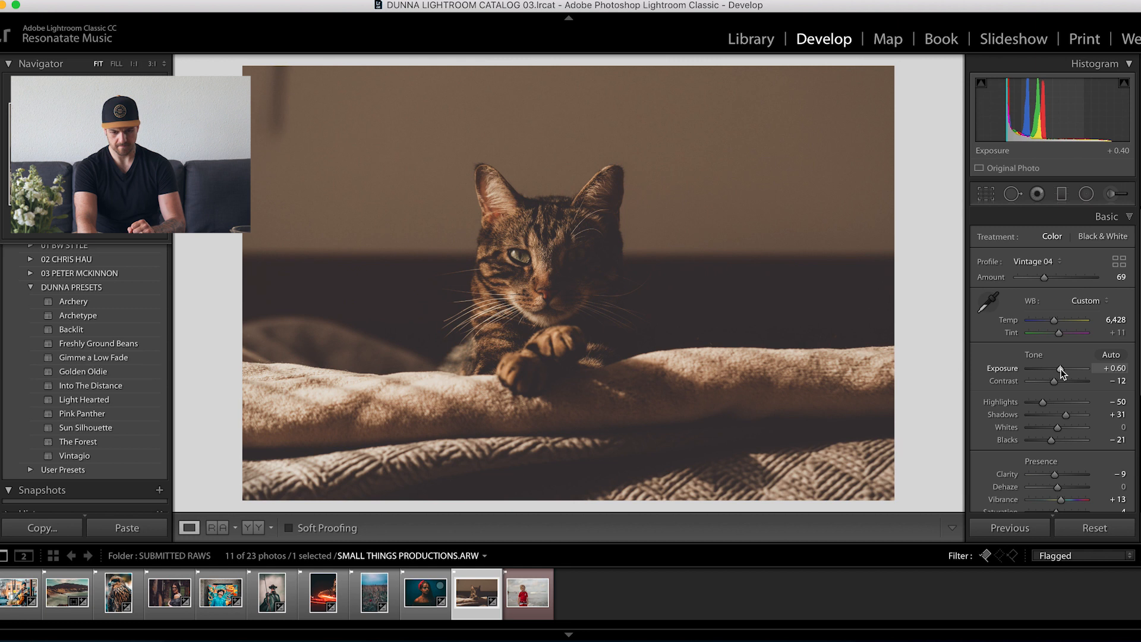
pyautogui.moveTo(1060, 368); pyautogui.dragTo(1063, 368)
pyautogui.press('Down')
pyautogui.press('Down')
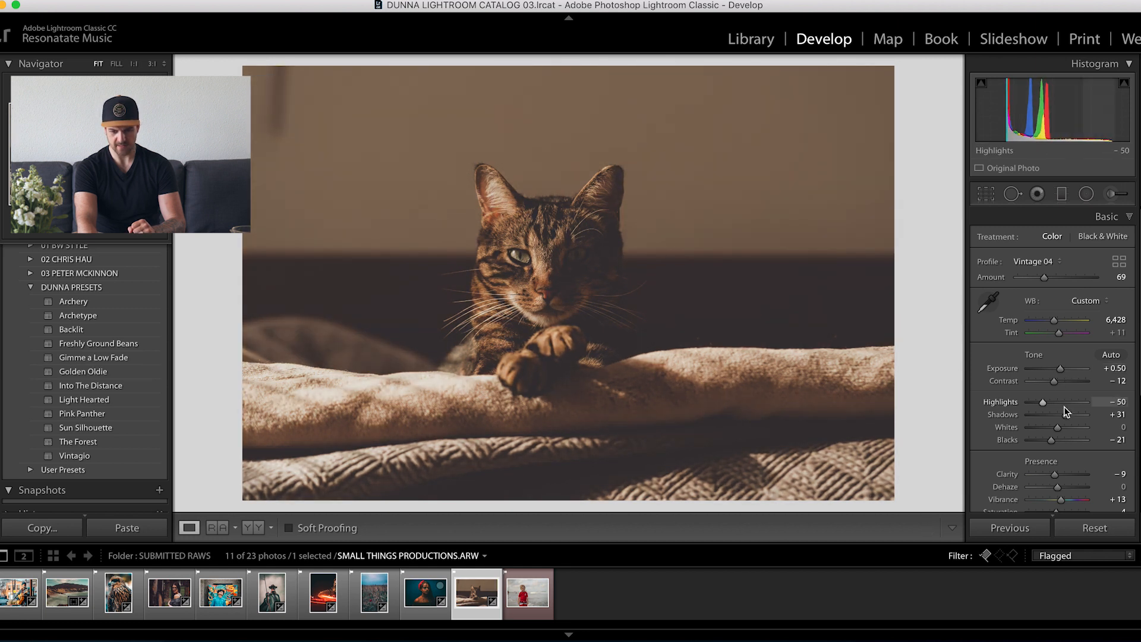
# Step: Set the cat photo's Shadows to +44 and Contrast to −2, and compare the edit with the original
pyautogui.moveTo(1067, 418); pyautogui.dragTo(1060, 385)
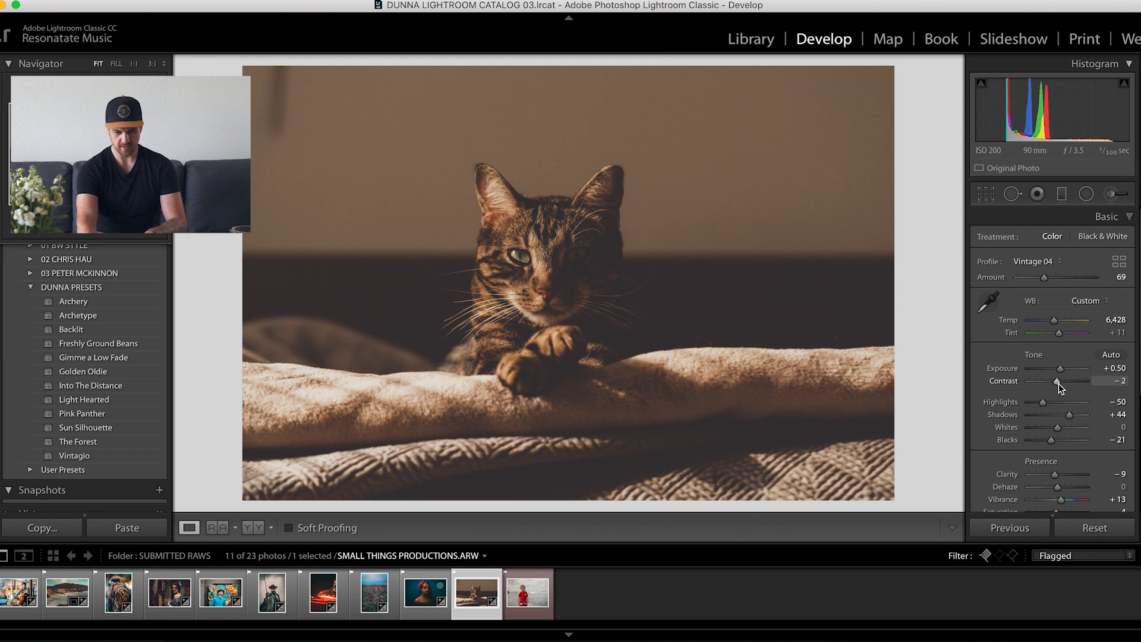
pyautogui.press('\\')
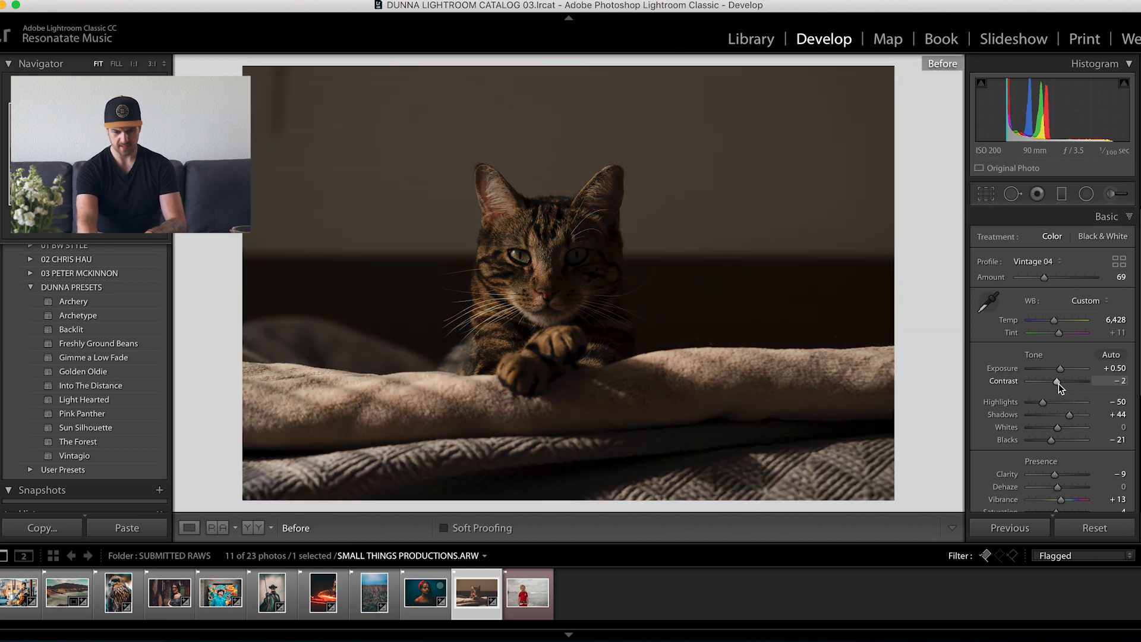
pyautogui.press('\\')
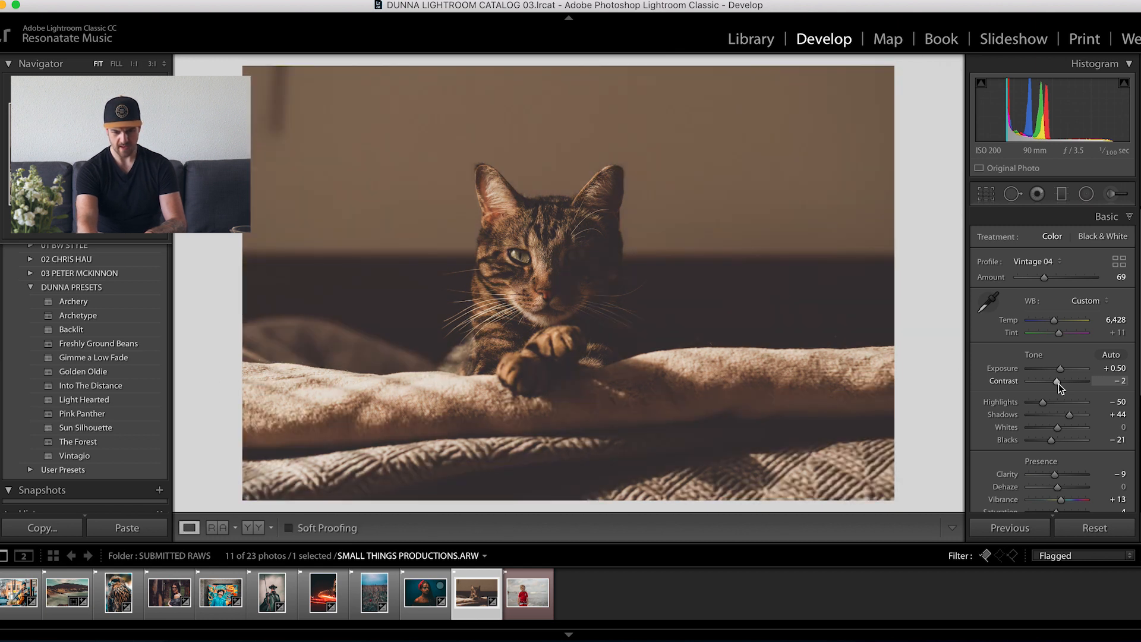
# Step: Apply the Into The Distance preset to the photo of the boy on the beach, with Highlights at −57 and a slight Exposure adjustment
pyautogui.click(526, 601)
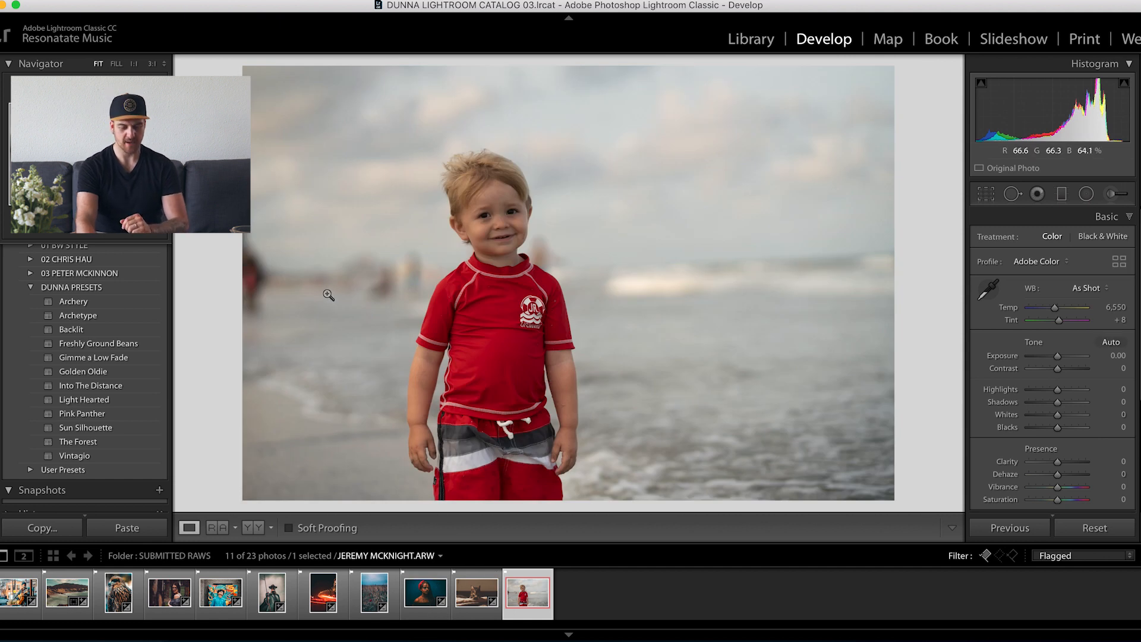
pyautogui.click(88, 317)
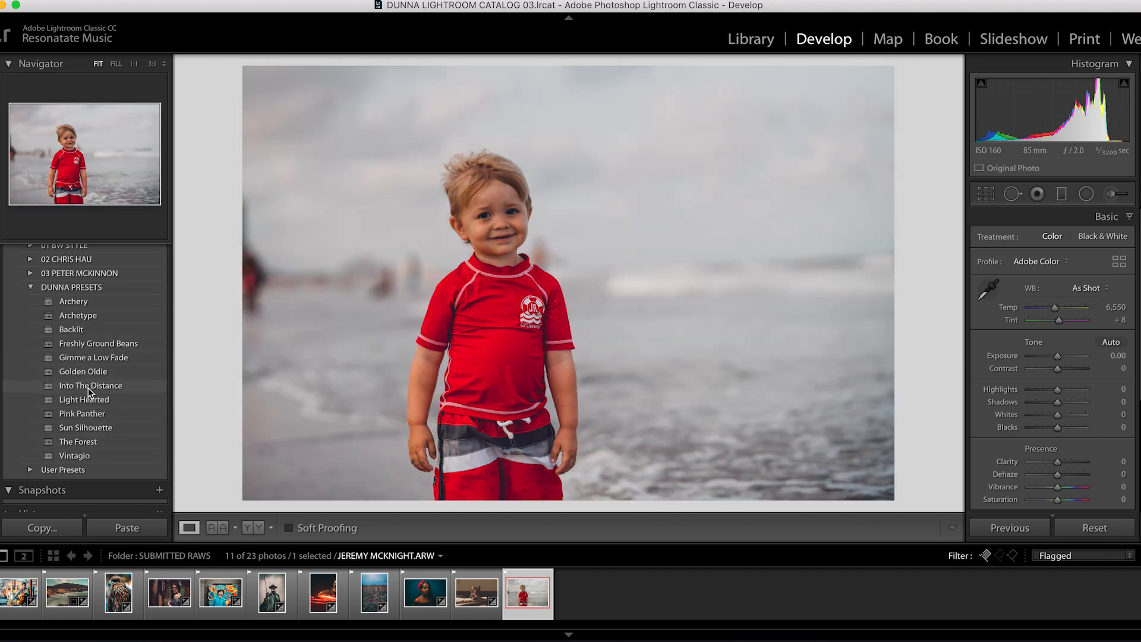
pyautogui.click(88, 386)
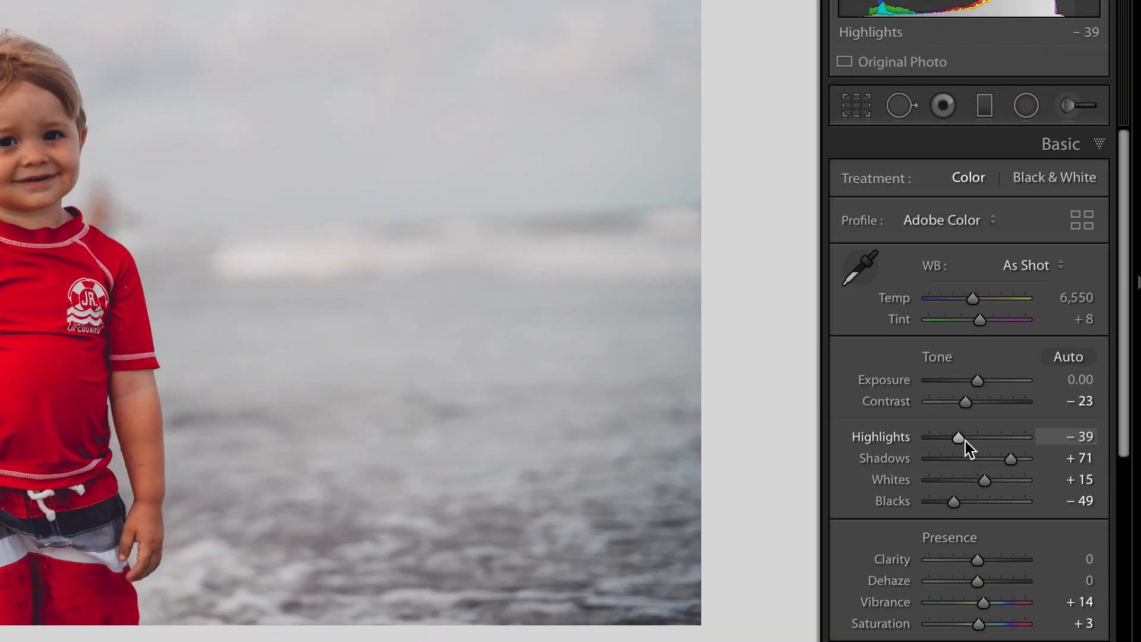
pyautogui.moveTo(1048, 392); pyautogui.dragTo(1040, 391)
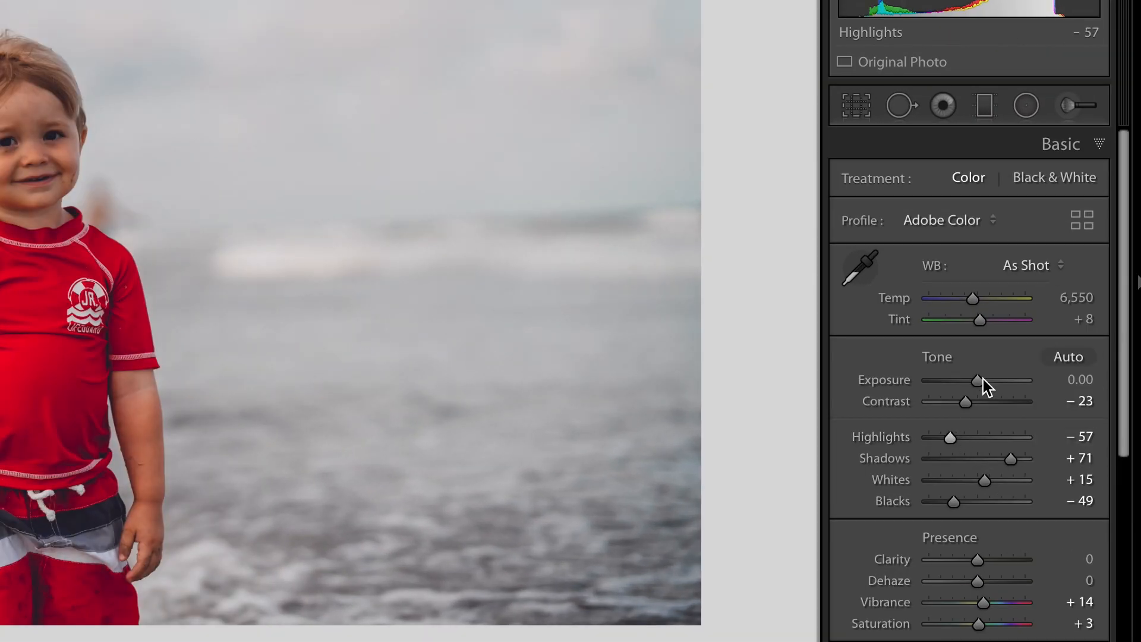
pyautogui.moveTo(981, 381); pyautogui.dragTo(978, 381)
# Step: Reduce the Red saturation in the boy photo's HSL adjustments and compare the edit with the original
pyautogui.moveTo(1123, 438); pyautogui.dragTo(1125, 548)
pyautogui.click(998, 494)
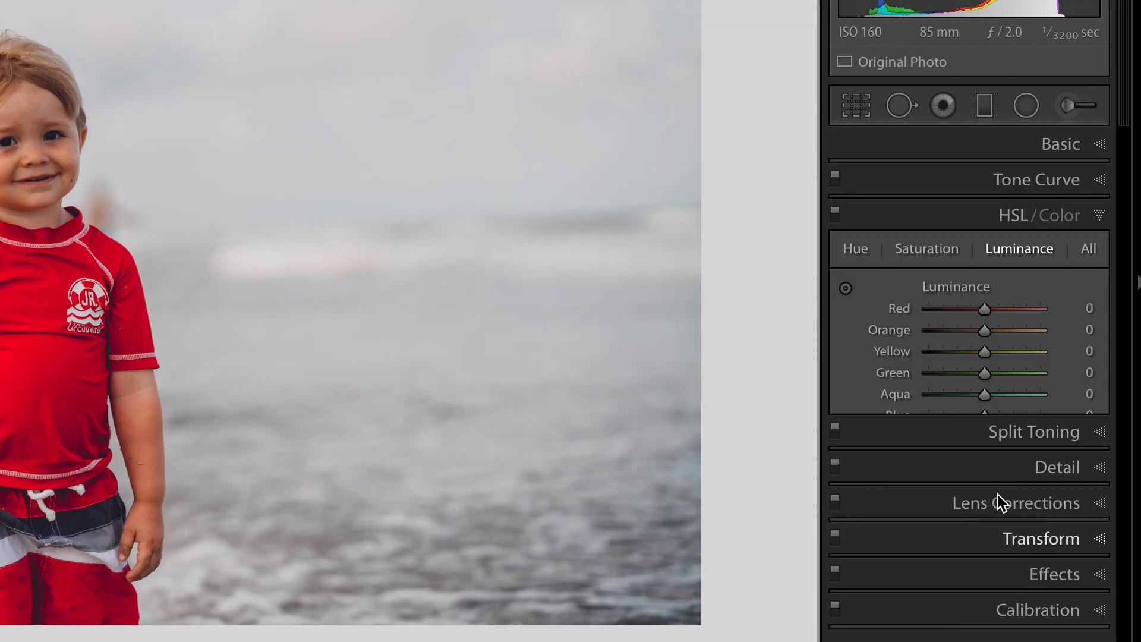
pyautogui.click(917, 254)
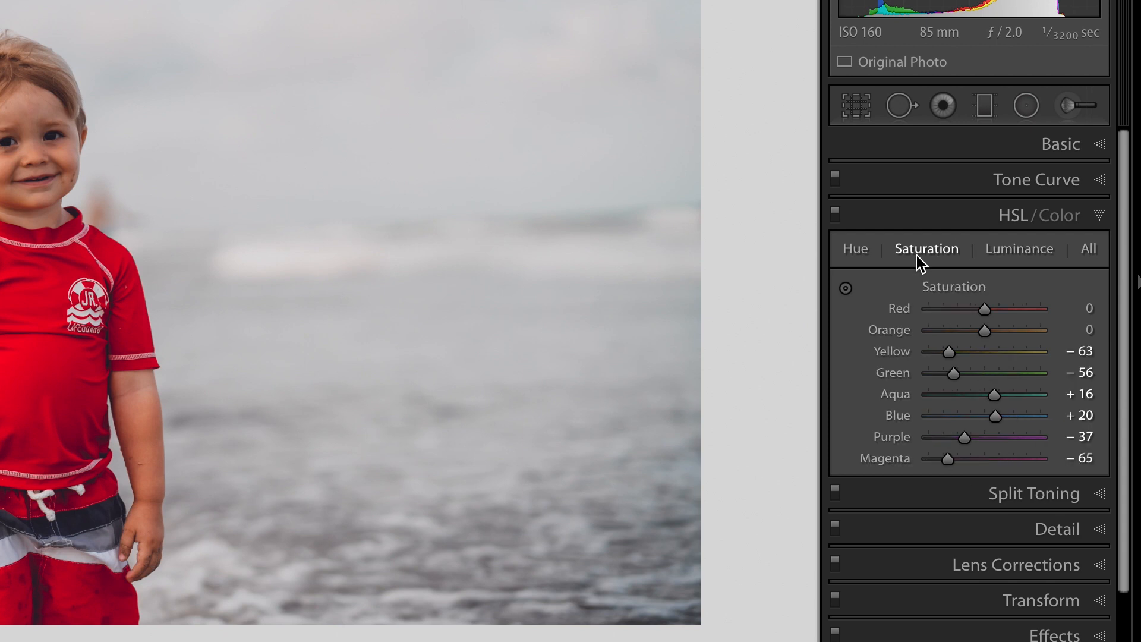
pyautogui.moveTo(984, 310); pyautogui.dragTo(964, 312)
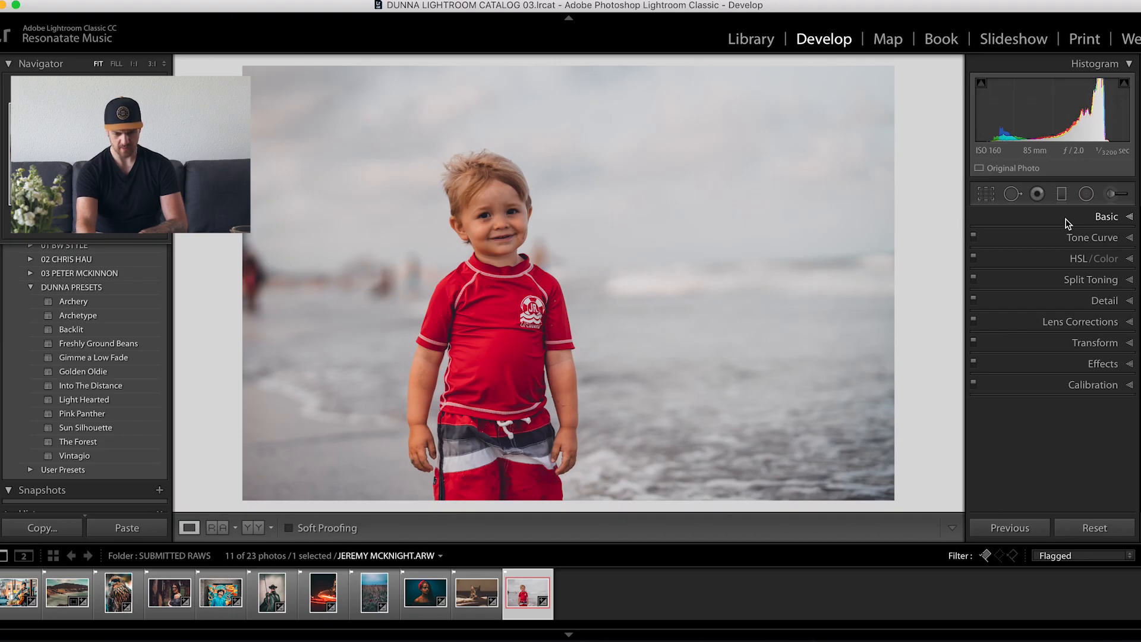
pyautogui.press('\\')
pyautogui.press('\\')
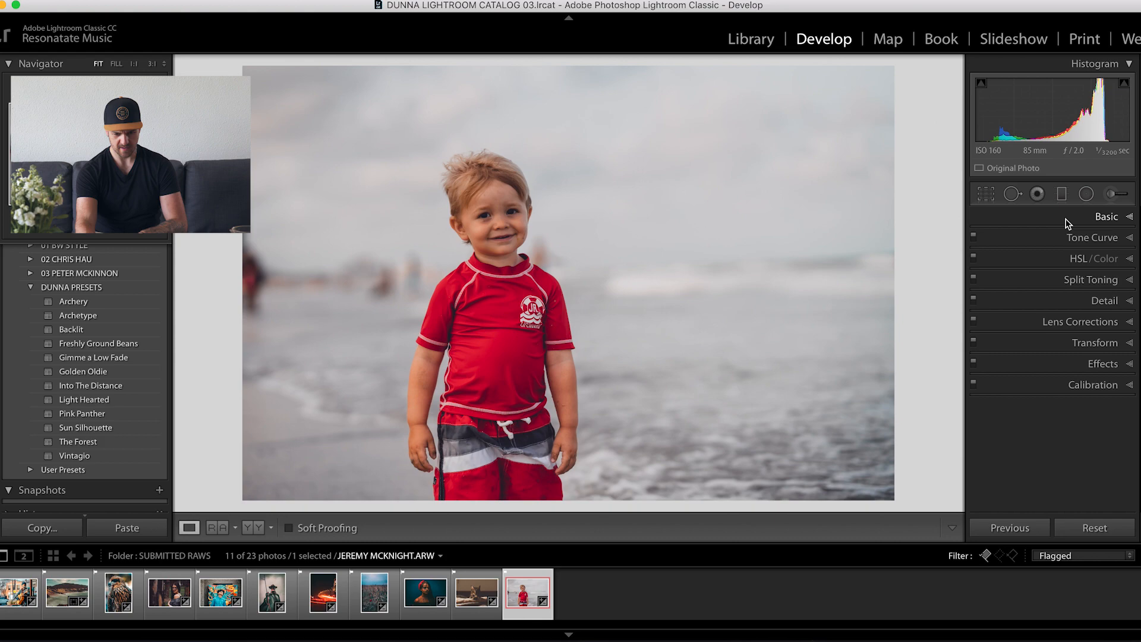